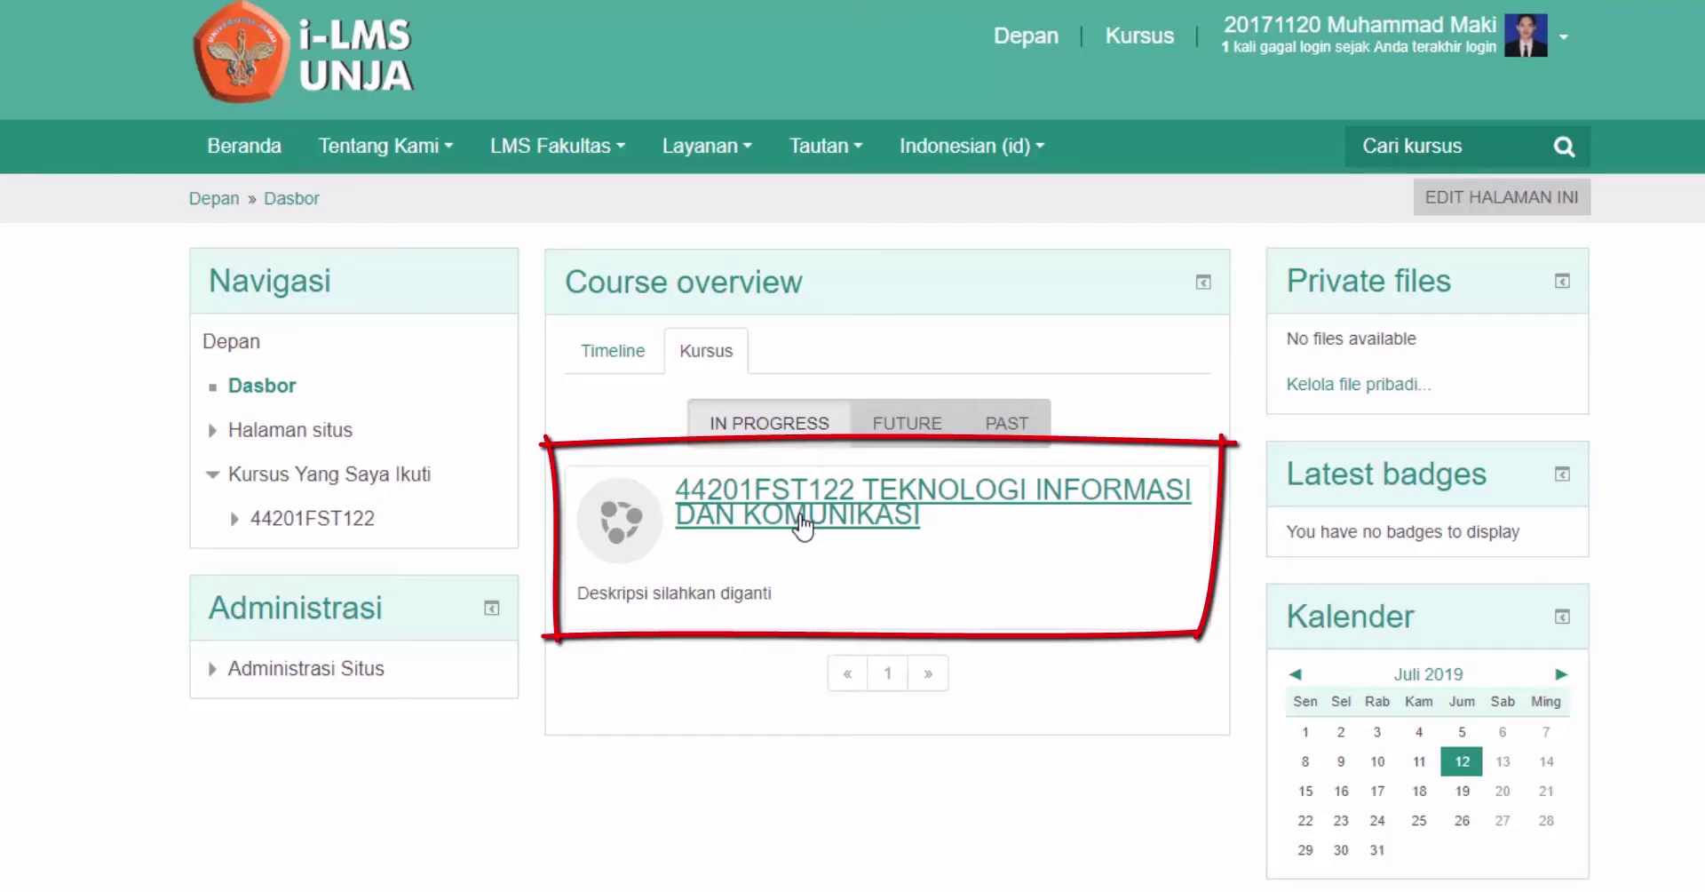
Step: Open the course 44201FST122 TEKNOLOGI INFORMASI DAN KOMUNIKASI and turn on its editing mode
left_click(801, 523)
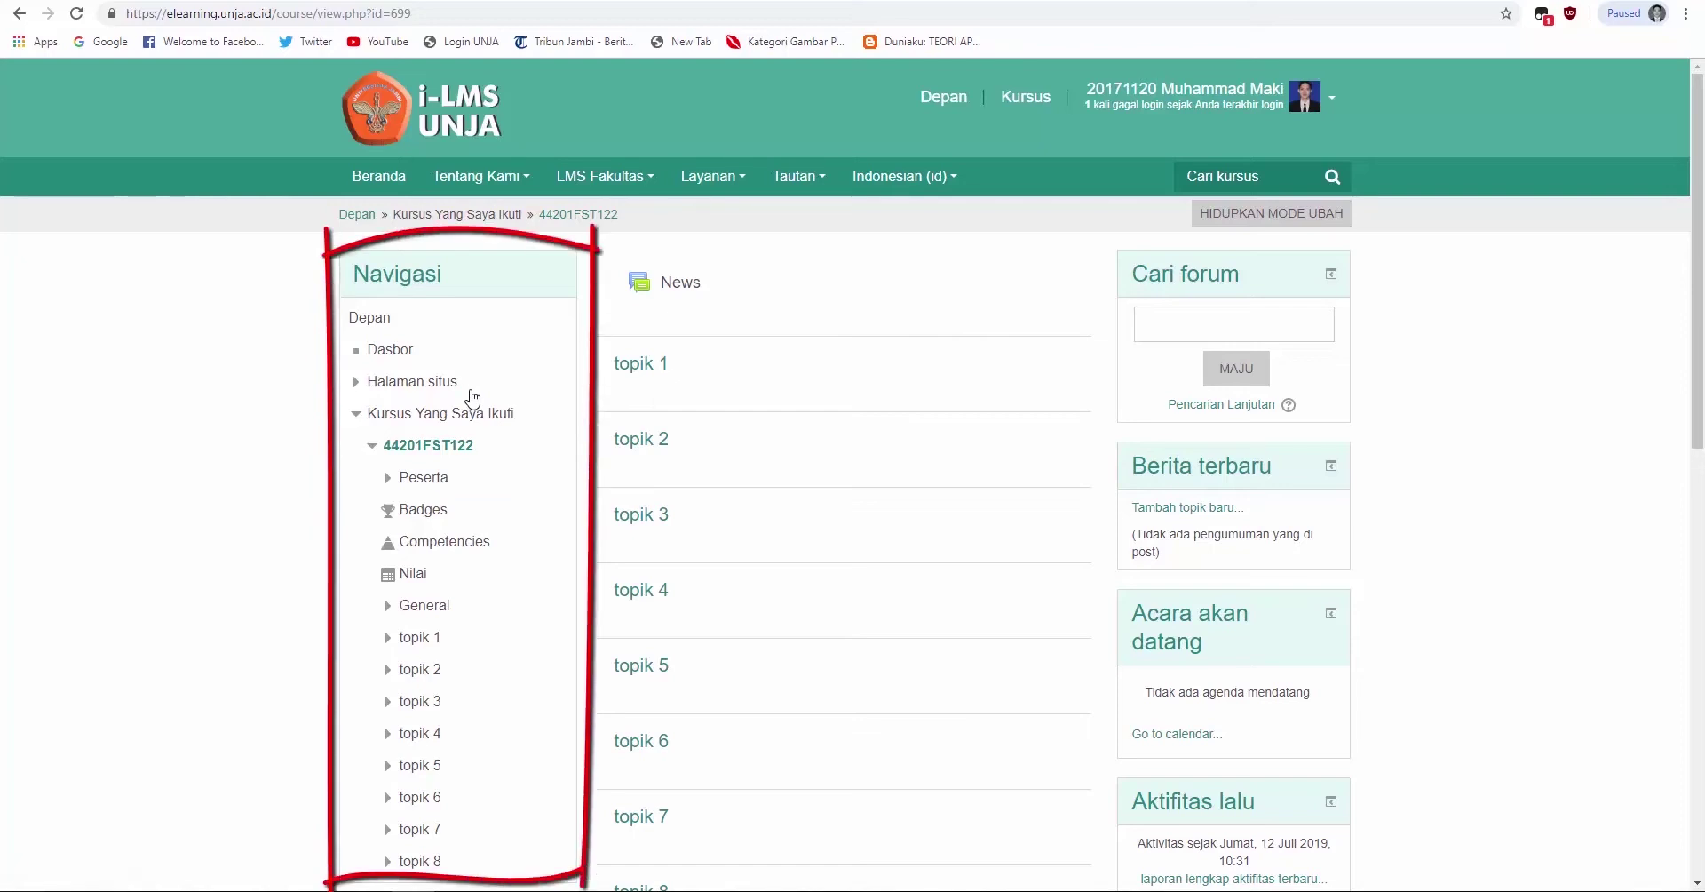
scroll(473, 397, "down", 1)
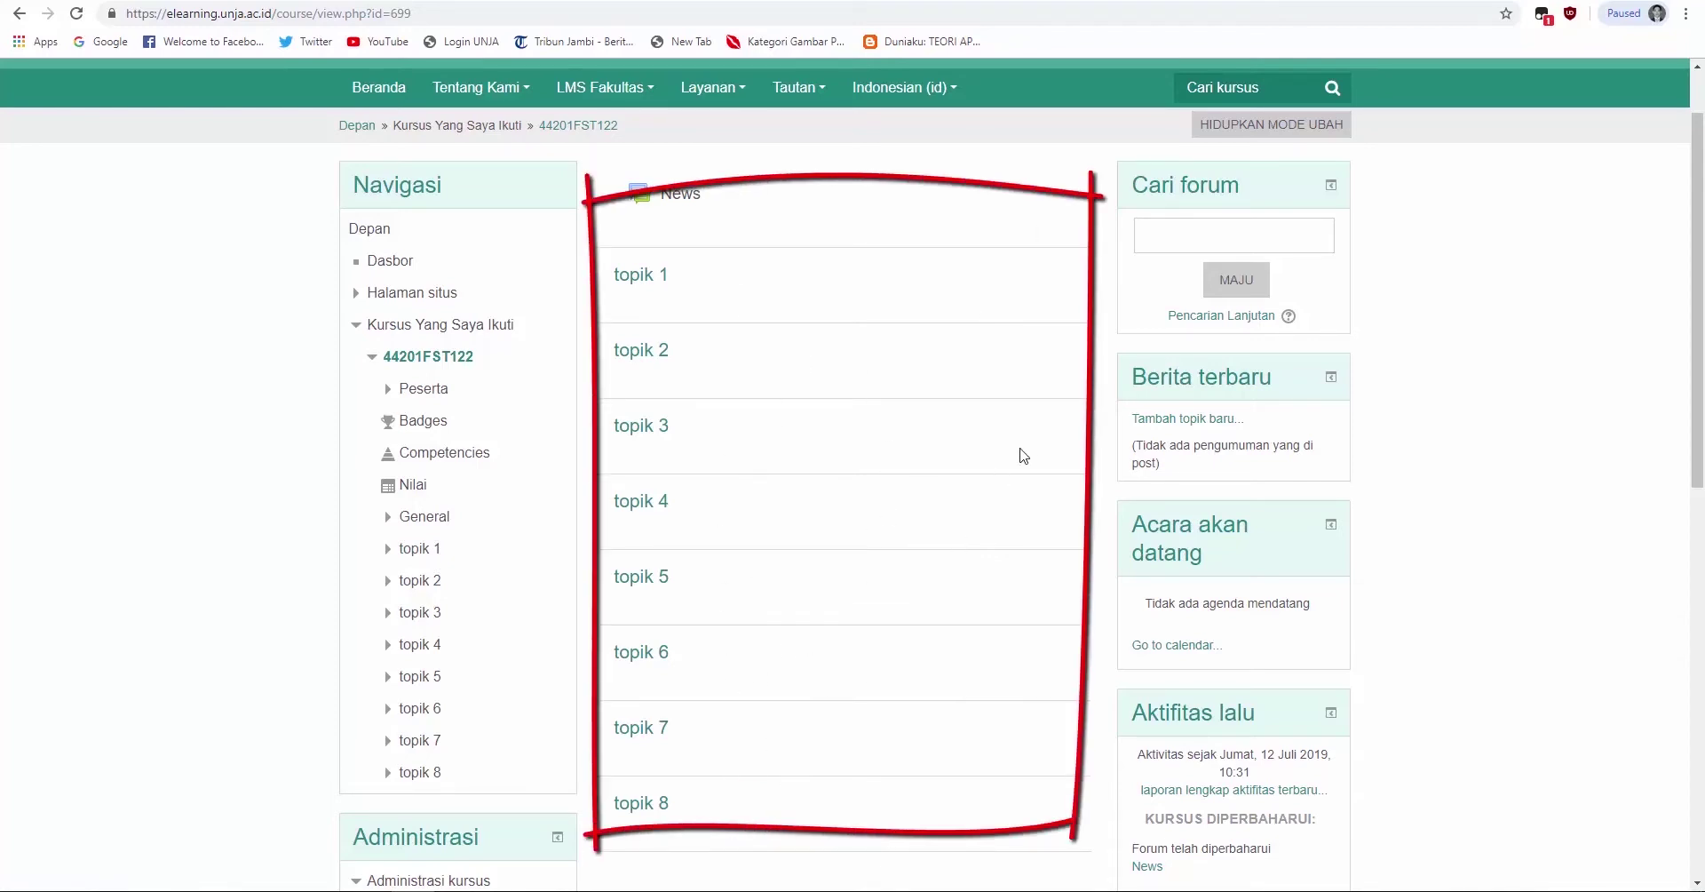
scroll(1109, 266, "up", 1)
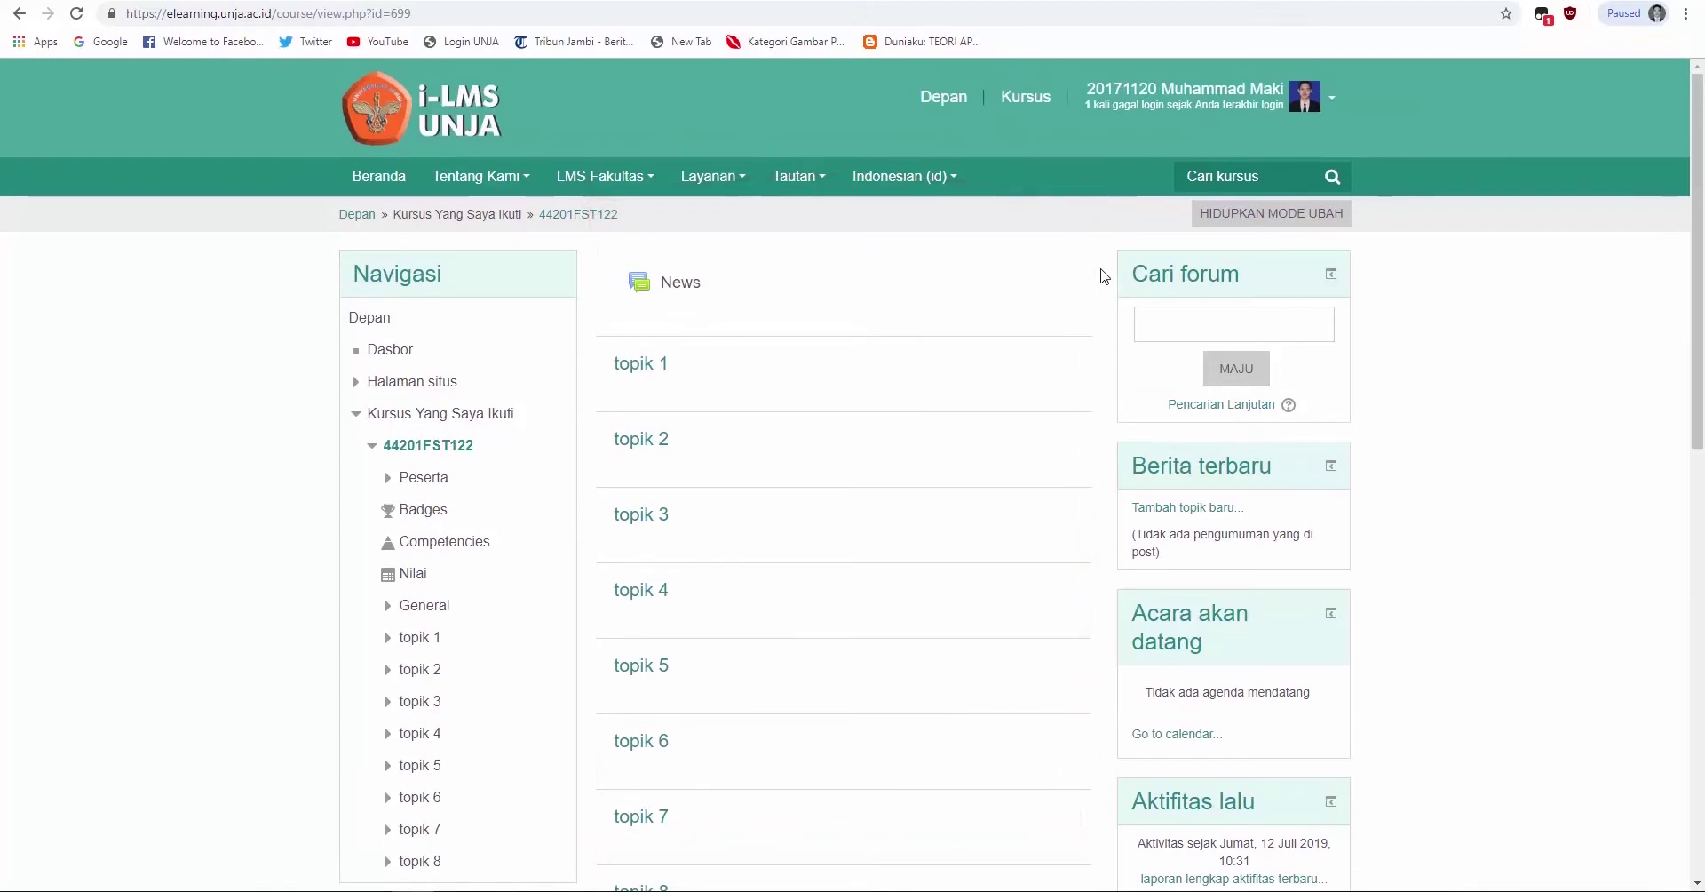
left_click(1264, 214)
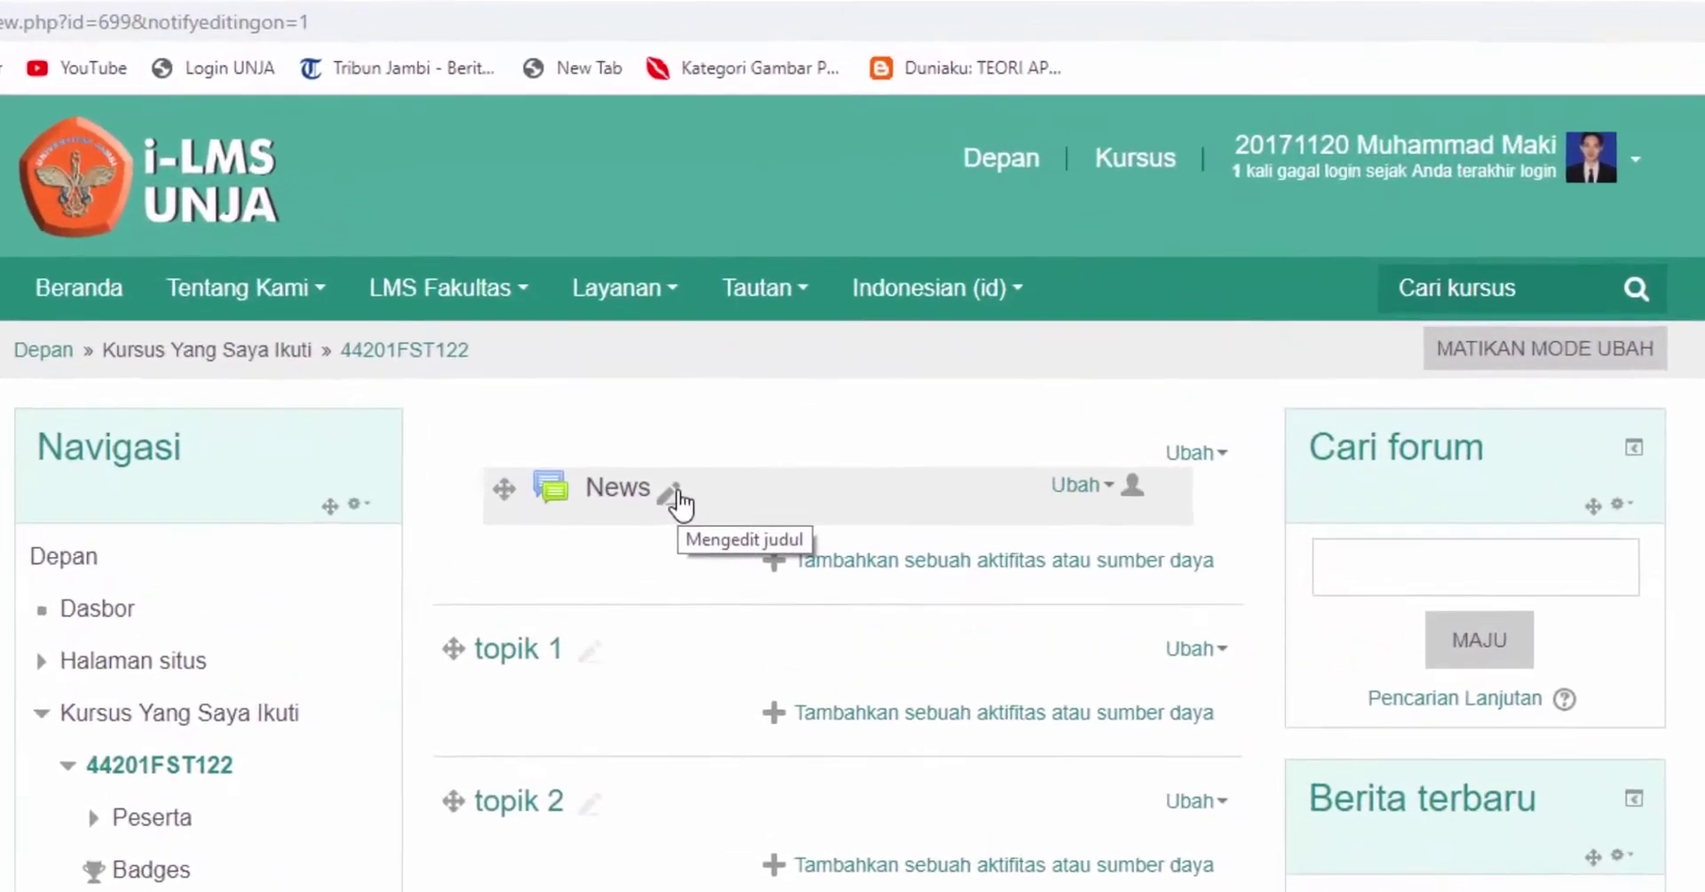
Step: Rename the News forum as "informasi perkuliahan"
left_click(662, 515)
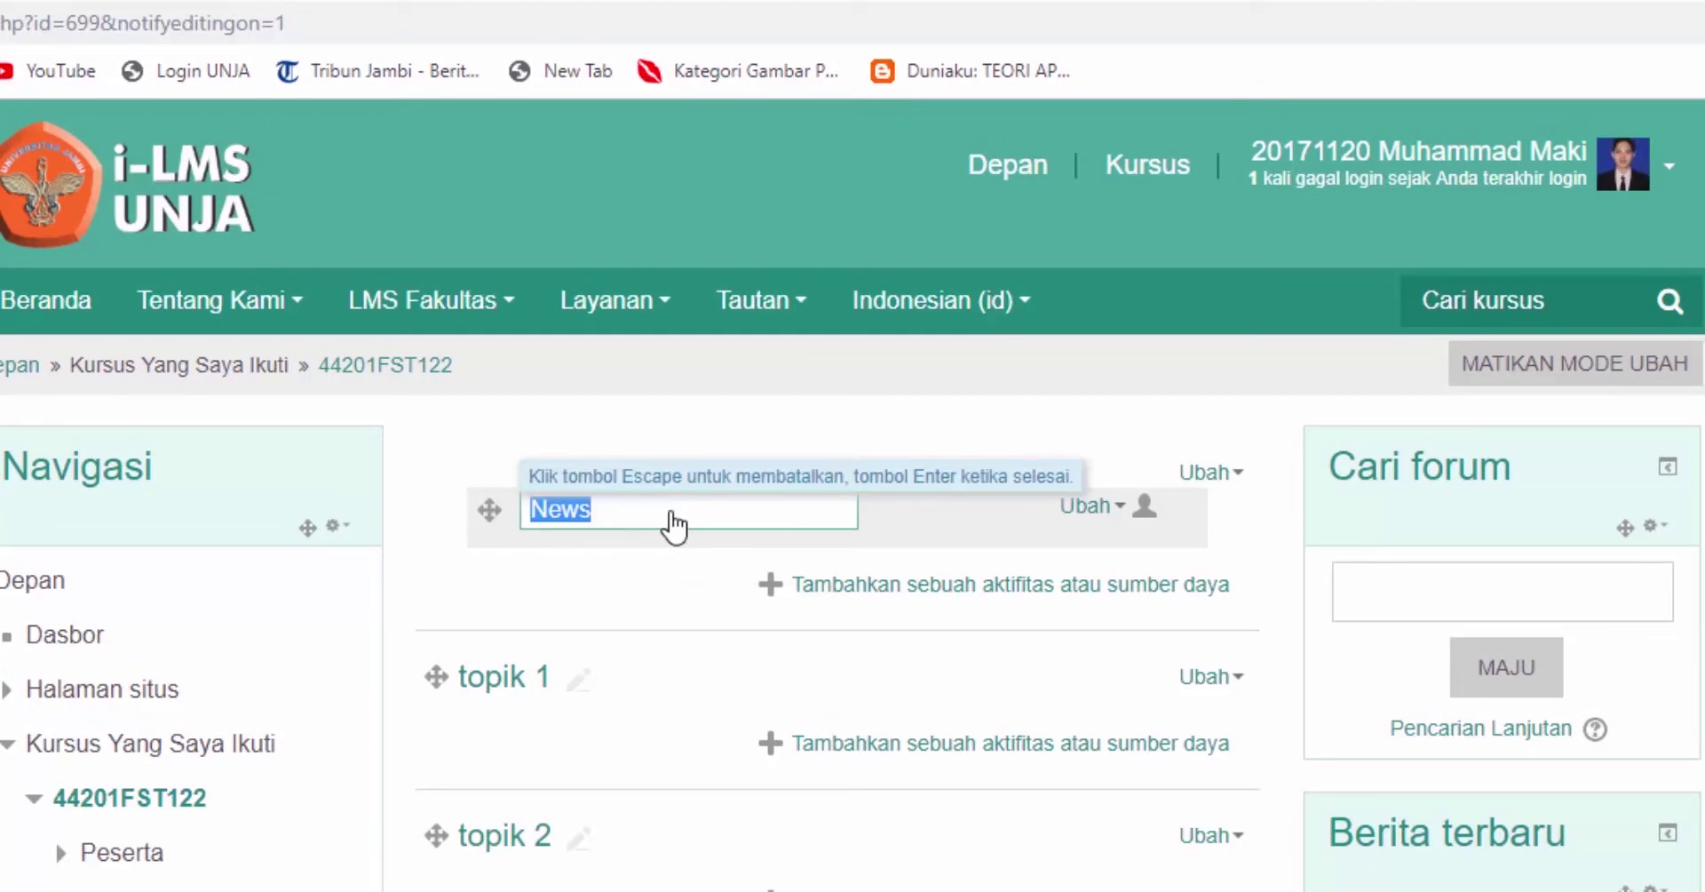
type("informasi perkuliahan")
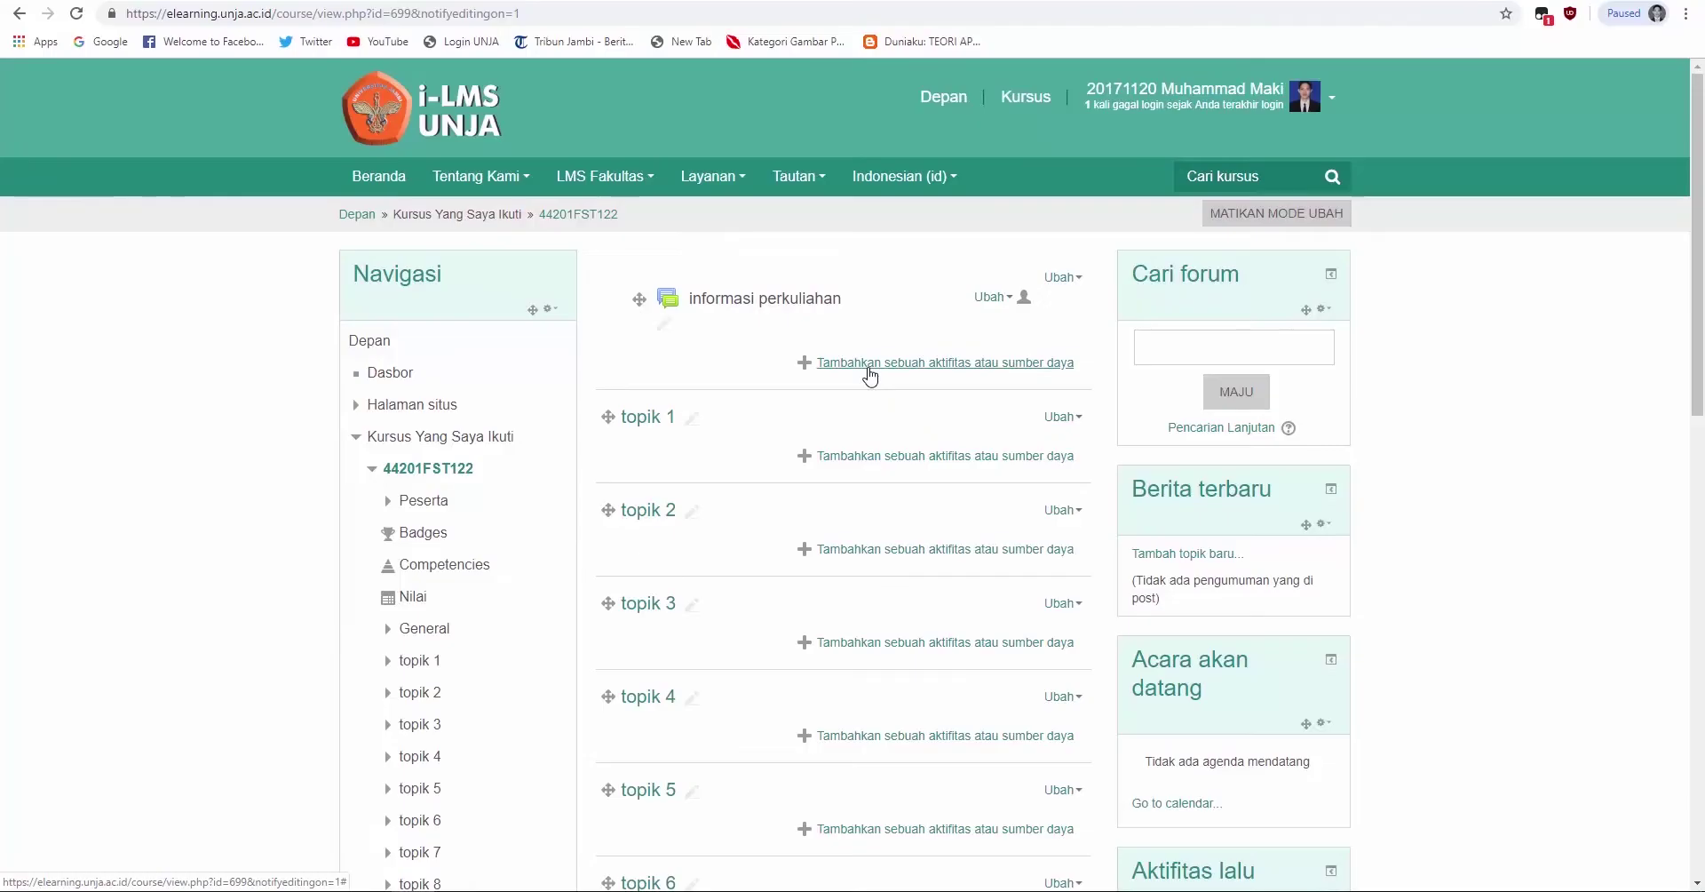
Step: Examine the activity and resource types that can be added to the course's general section
left_click(868, 369)
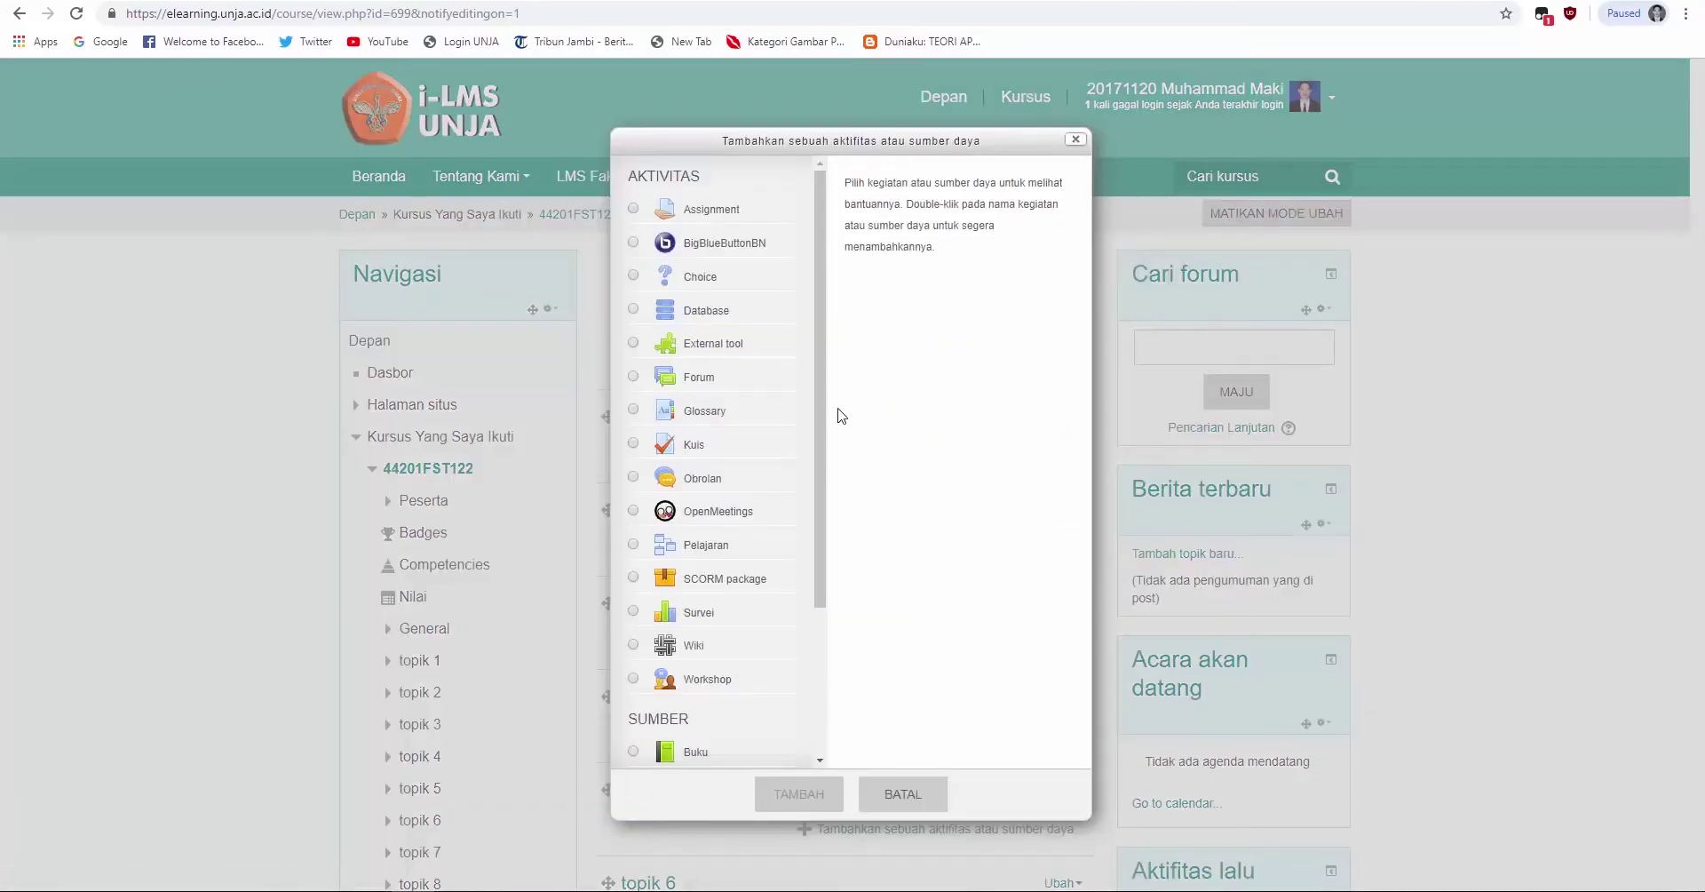
scroll(799, 533, "down", 3)
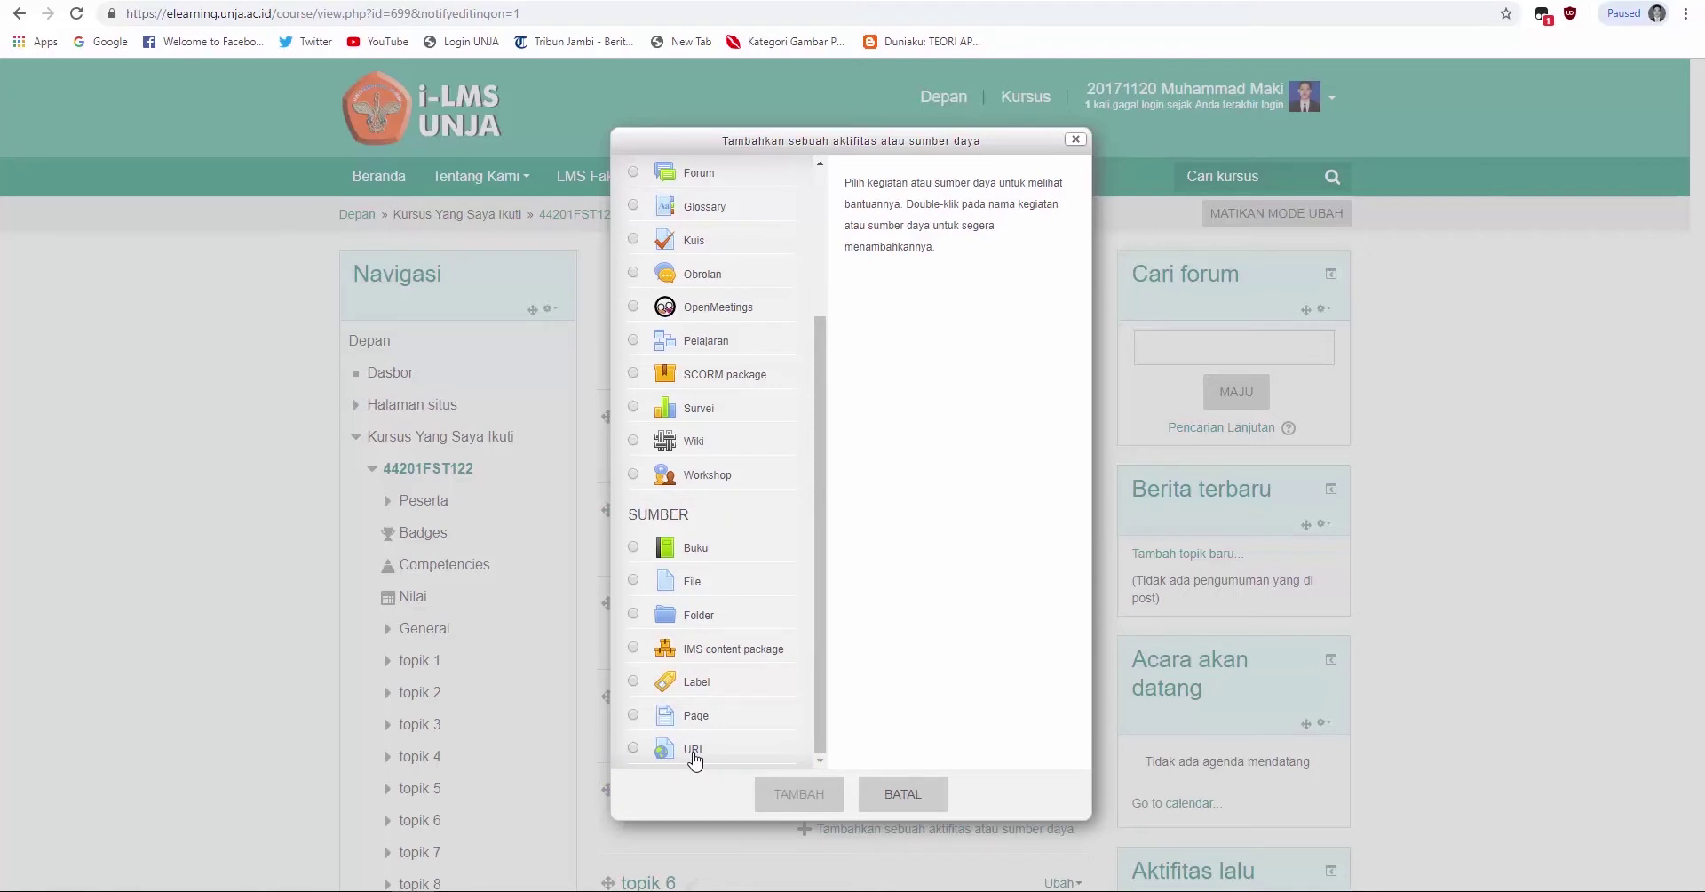
left_click(903, 790)
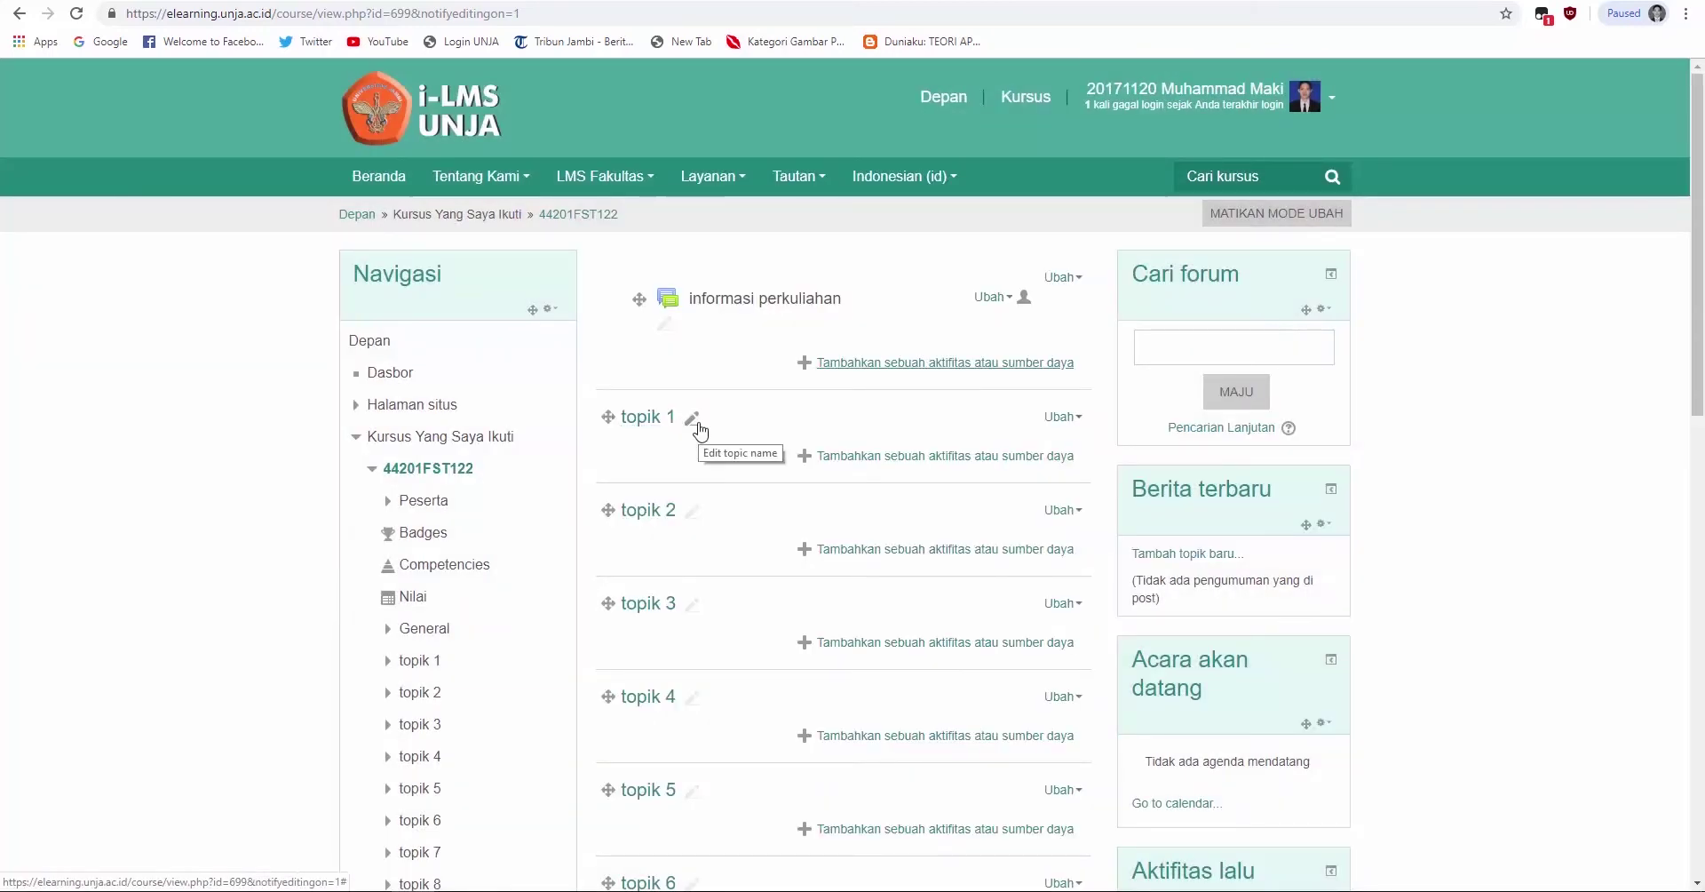
Step: Rename the section topik 1 as "tugas 1"
left_click(697, 426)
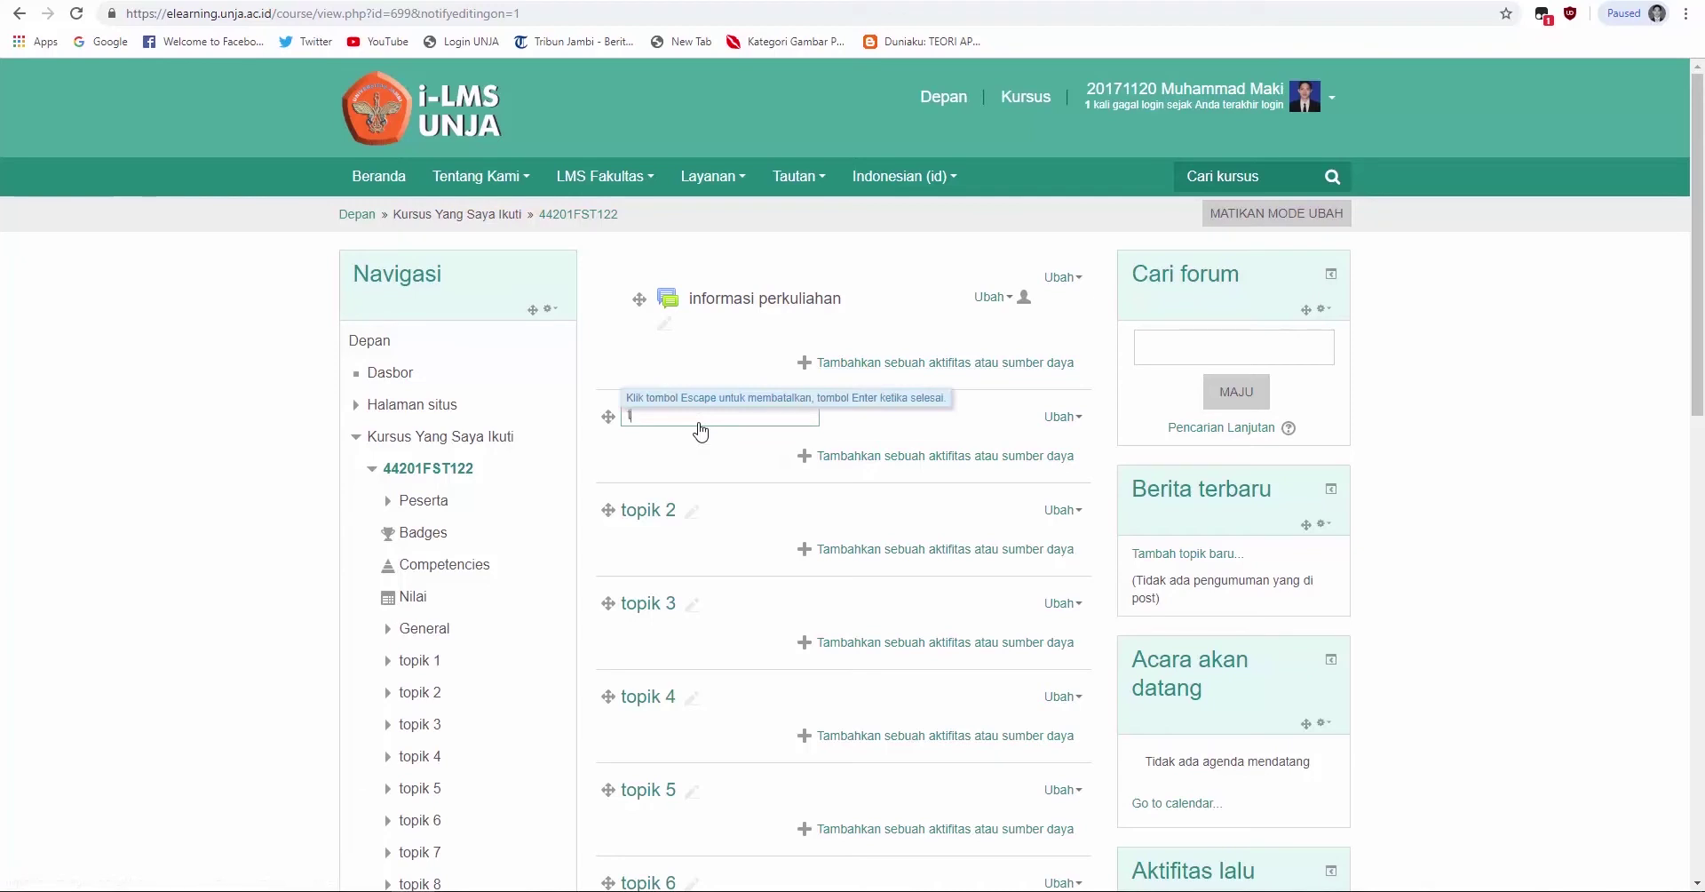
type("tugas 1")
key("Return")
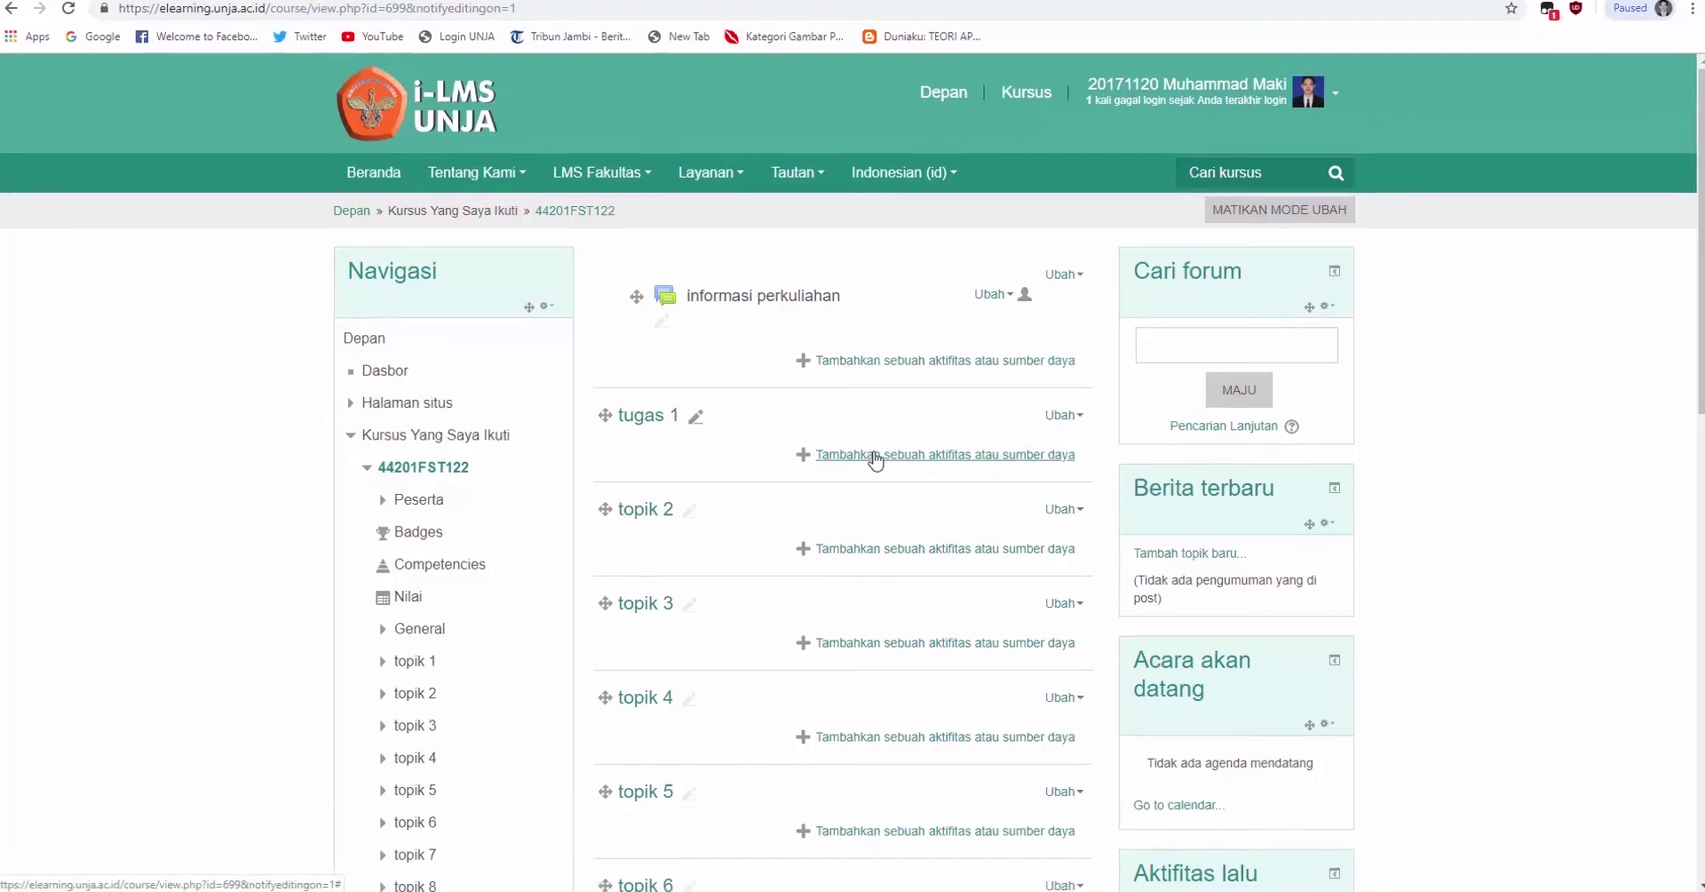
Step: Add a new Assignment activity to the tugas 1 section
left_click(874, 459)
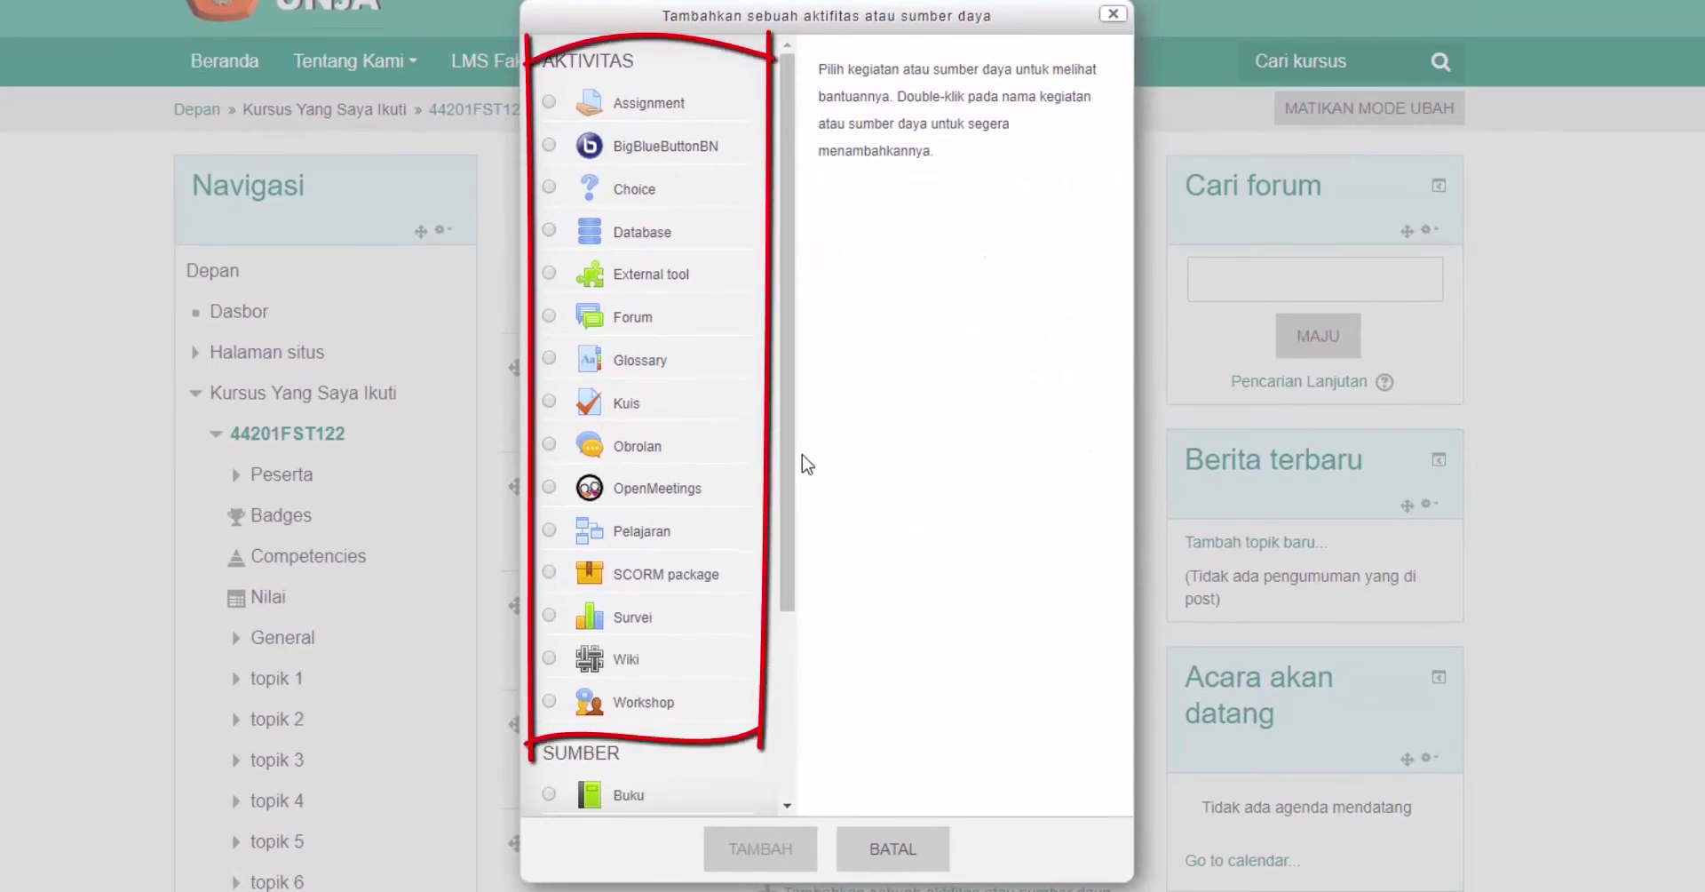
scroll(780, 469, "down", 1)
scroll(776, 444, "up", 1)
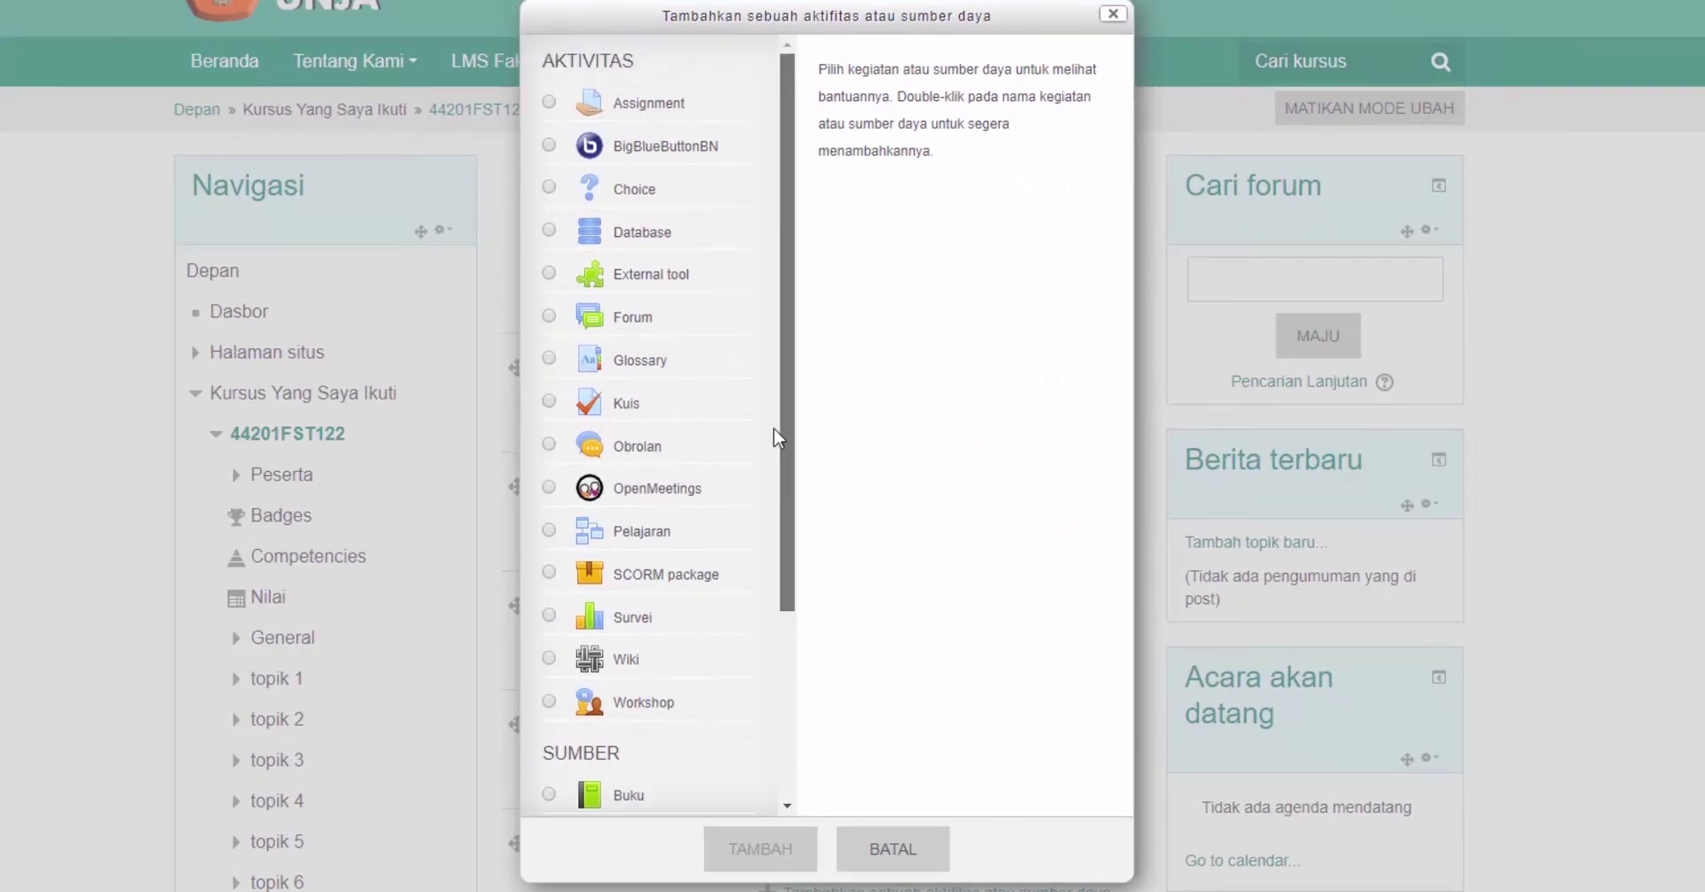
left_click(662, 106)
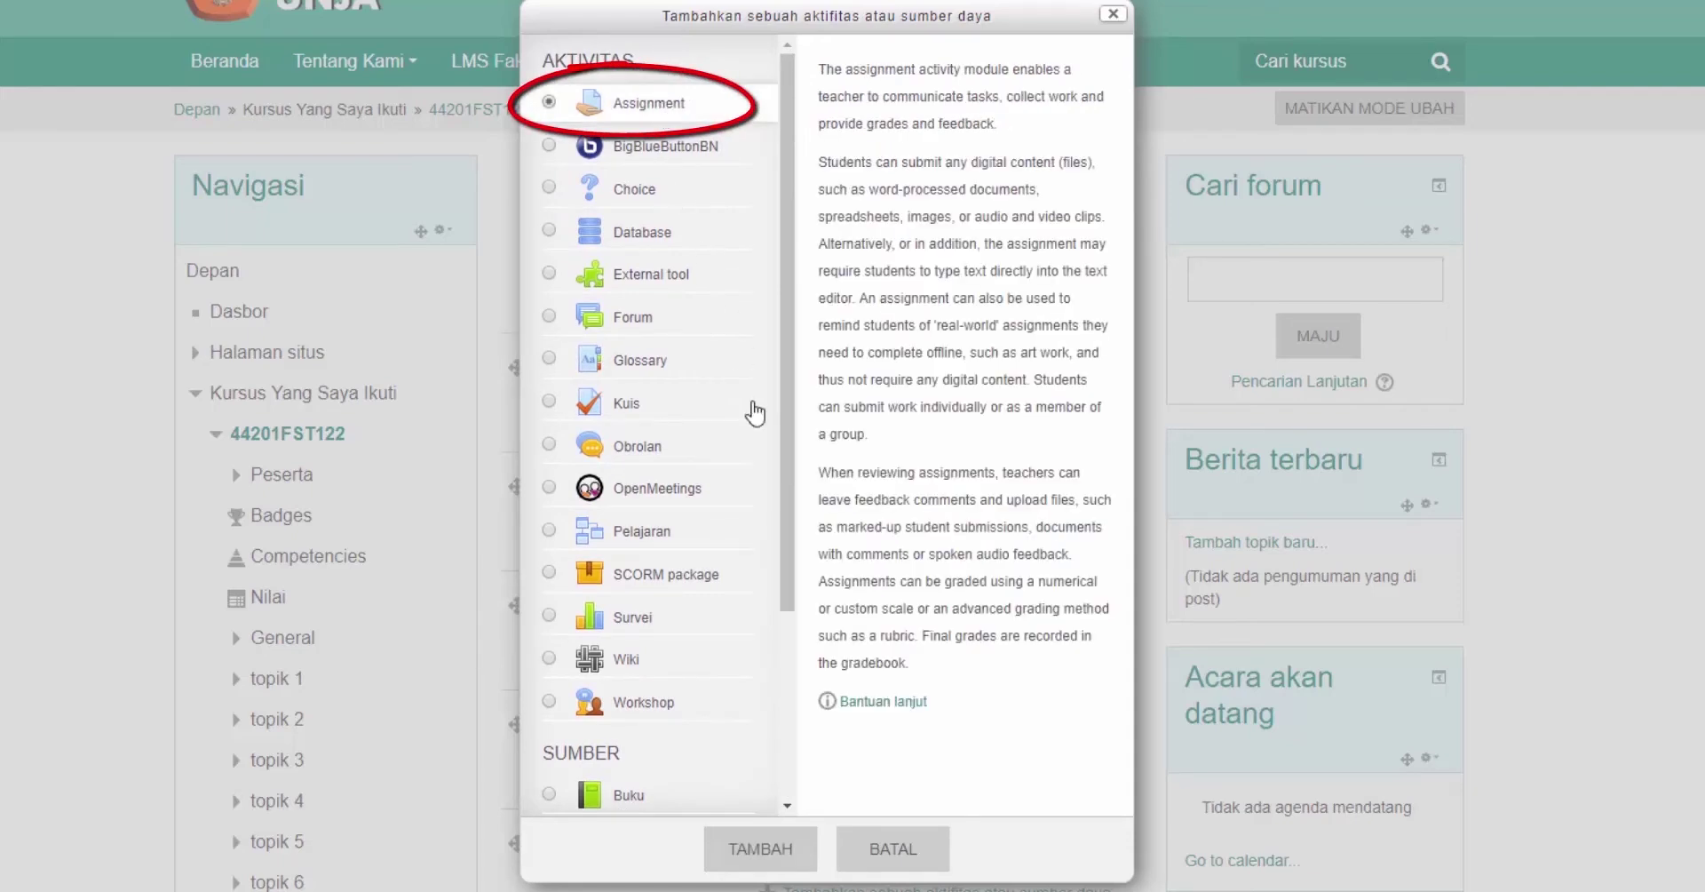
left_click(775, 868)
Step: Name the new assignment "tugas pertama"
scroll(616, 570, "up", 15)
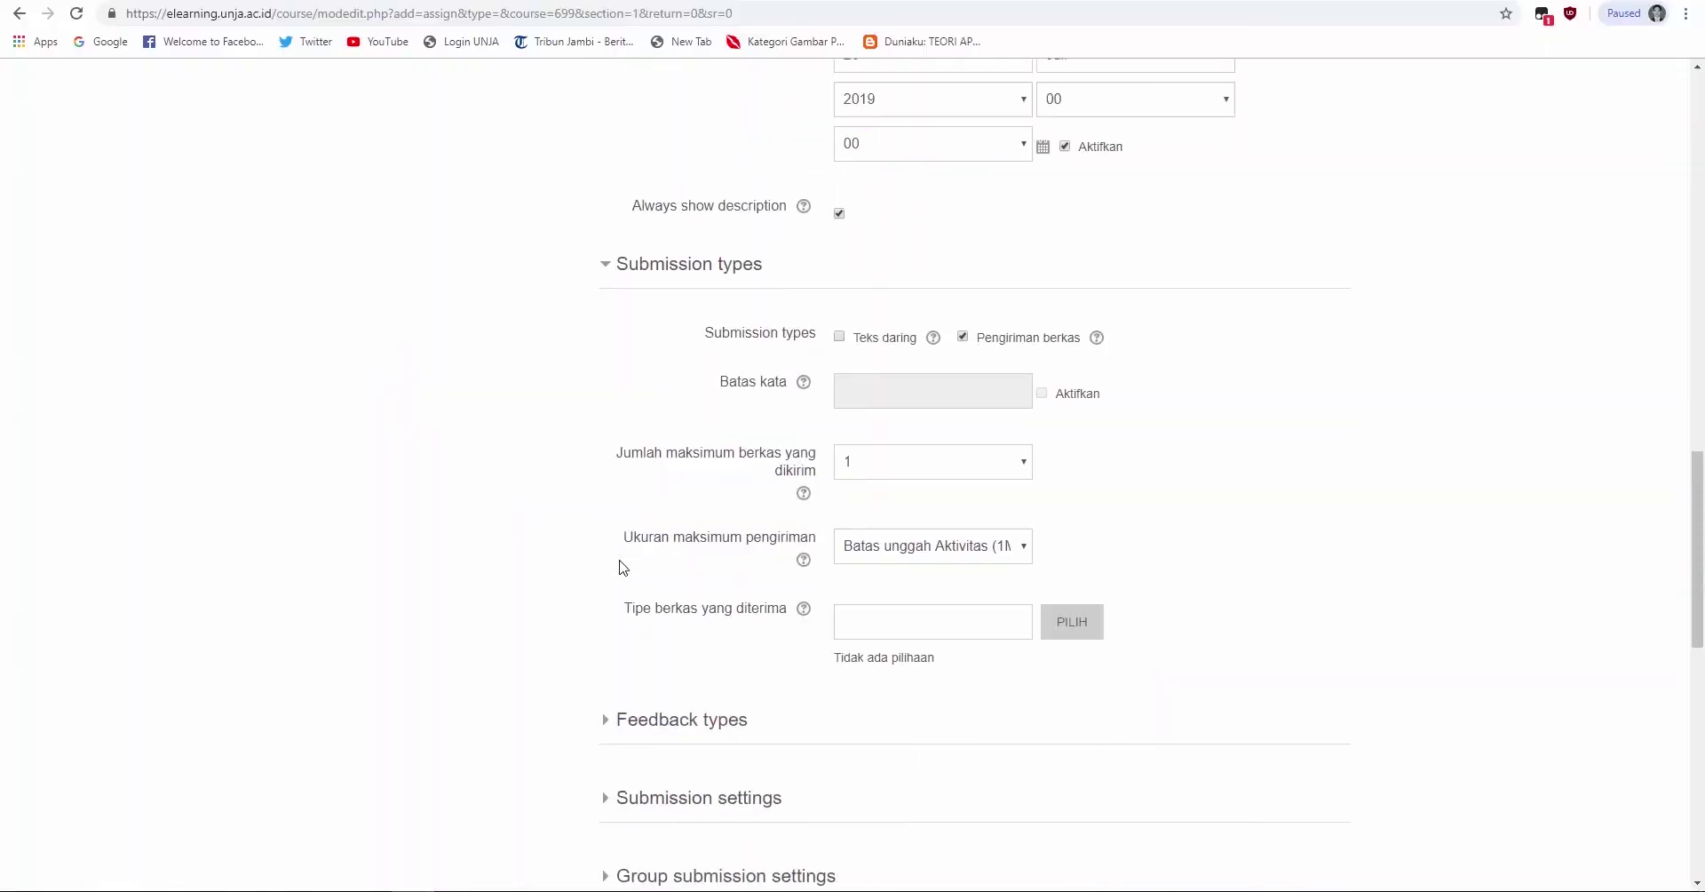
scroll(619, 567, "up", 3)
left_click(867, 441)
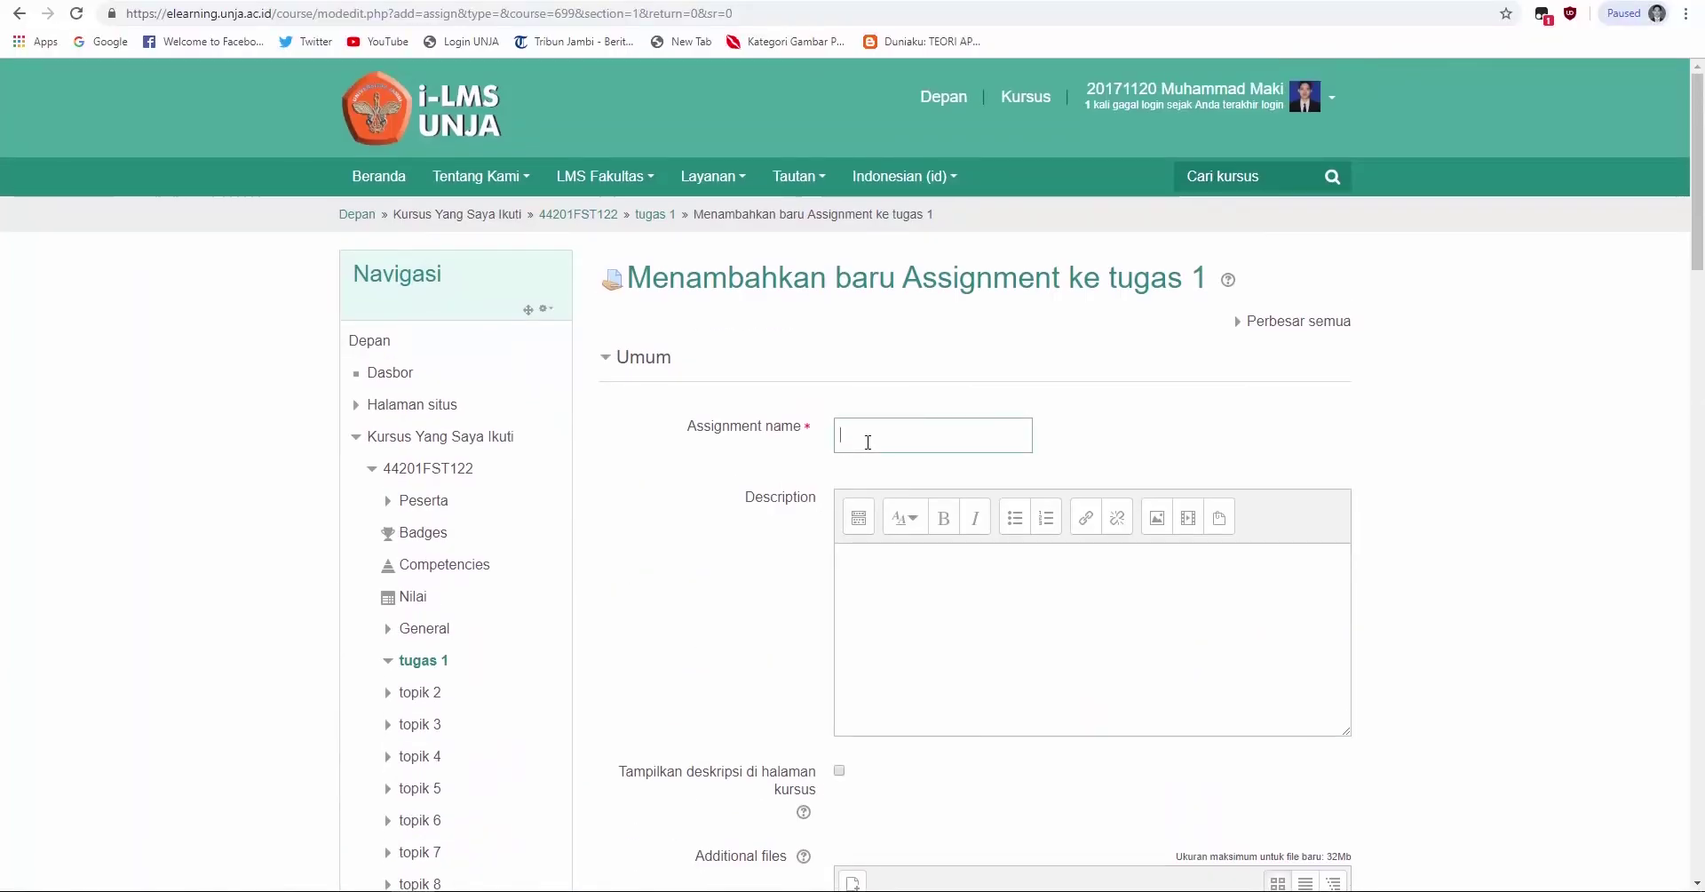
type("tugas pertama")
Step: Enter the description "Buatlah sebuah artikel tentang teknologi terbaharui dari lingkungan sekitar anda! kumpulkan tugas paling lambat tanggal 19 juli 2019" and show it on the course page
left_click(879, 610)
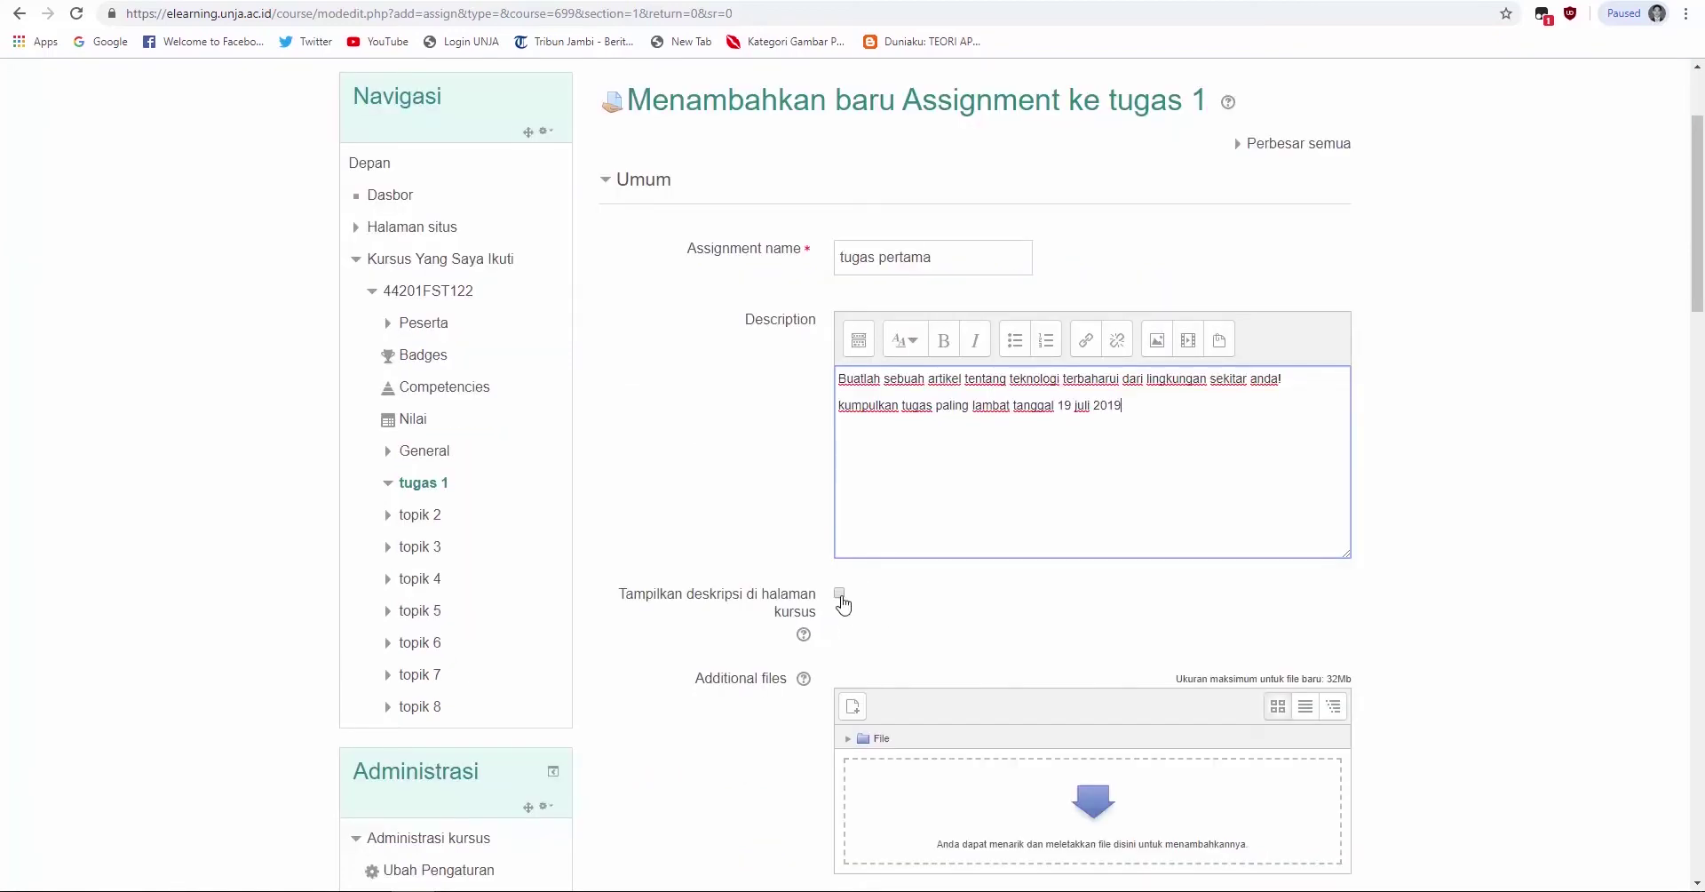
left_click(840, 593)
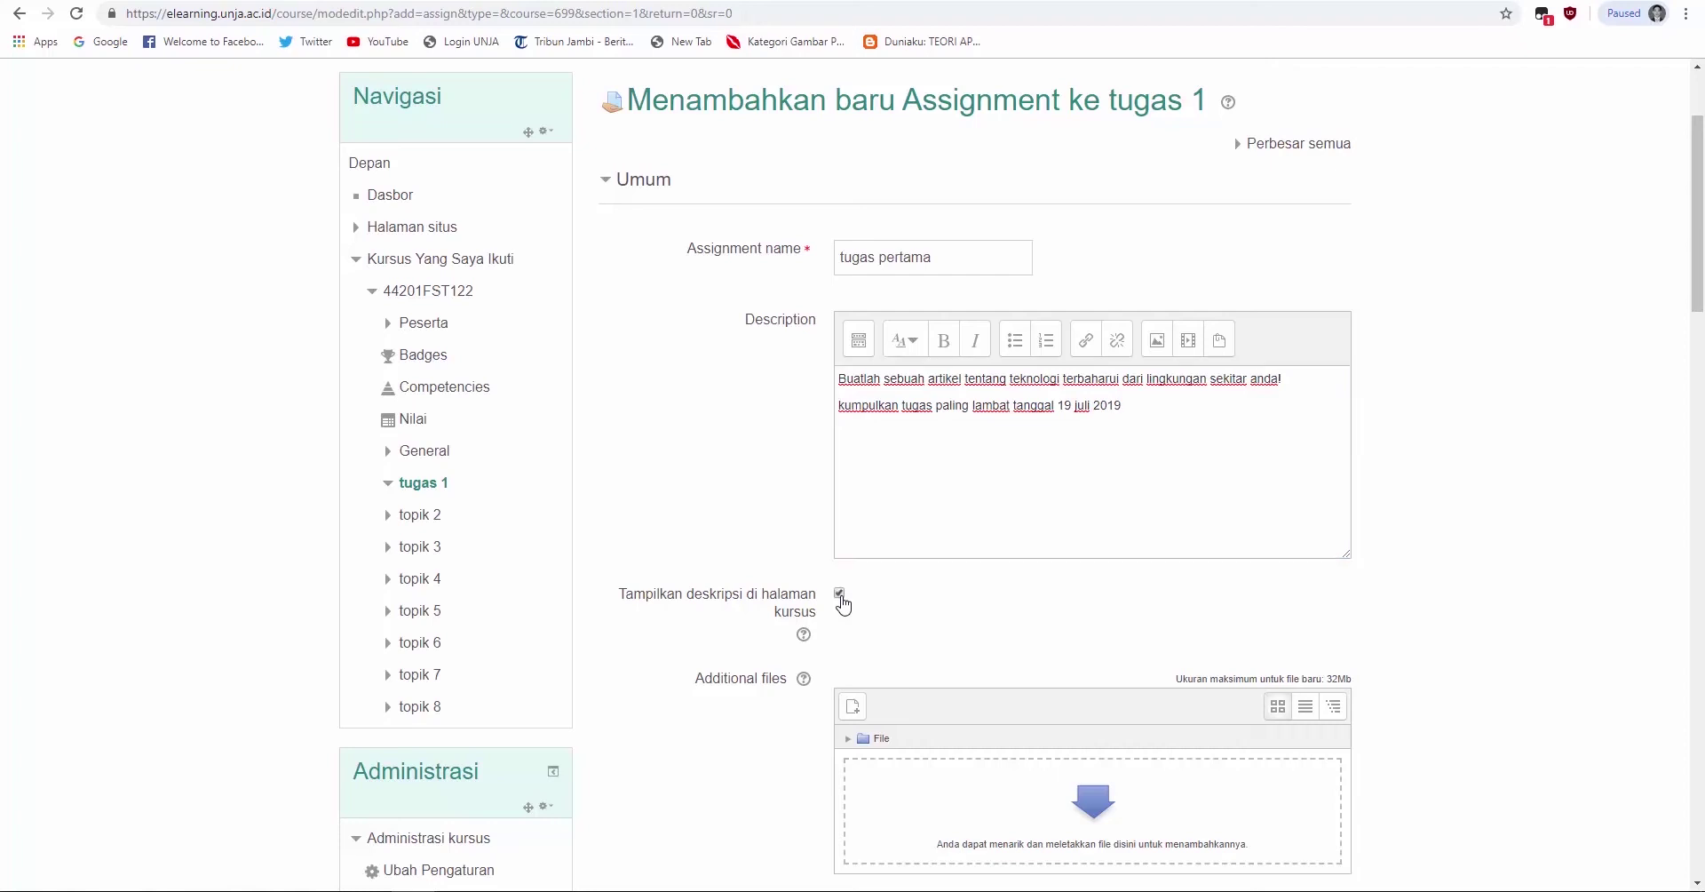
Step: Review the assignment's additional files, availability dates and maximum submission size options
scroll(1030, 750, "down", 2)
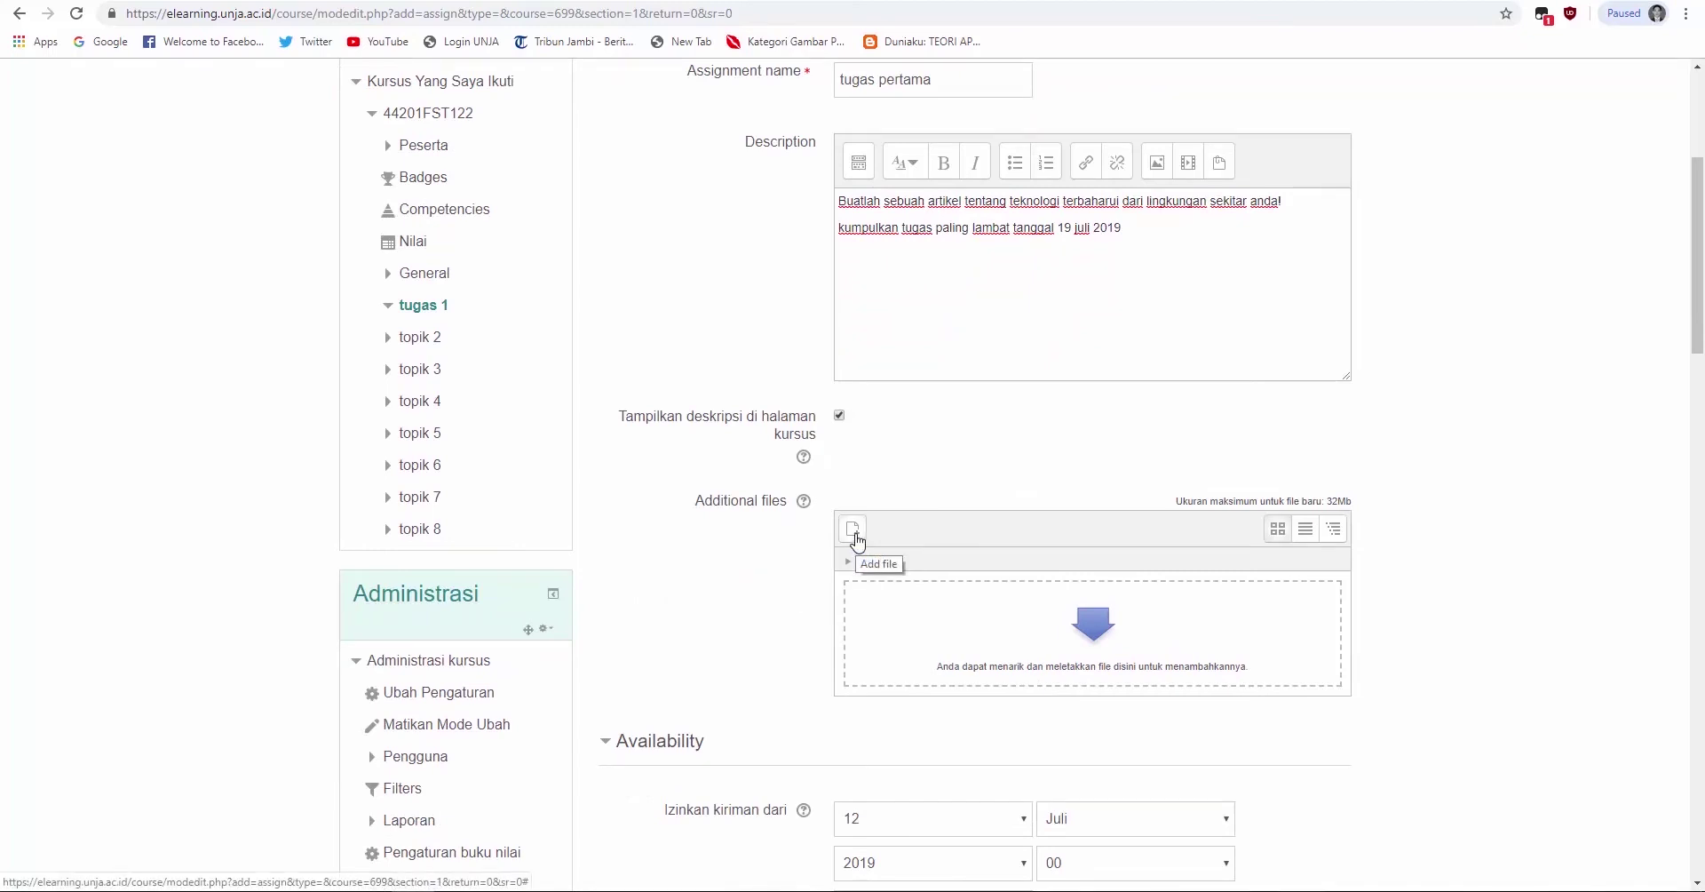
scroll(974, 551, "down", 3)
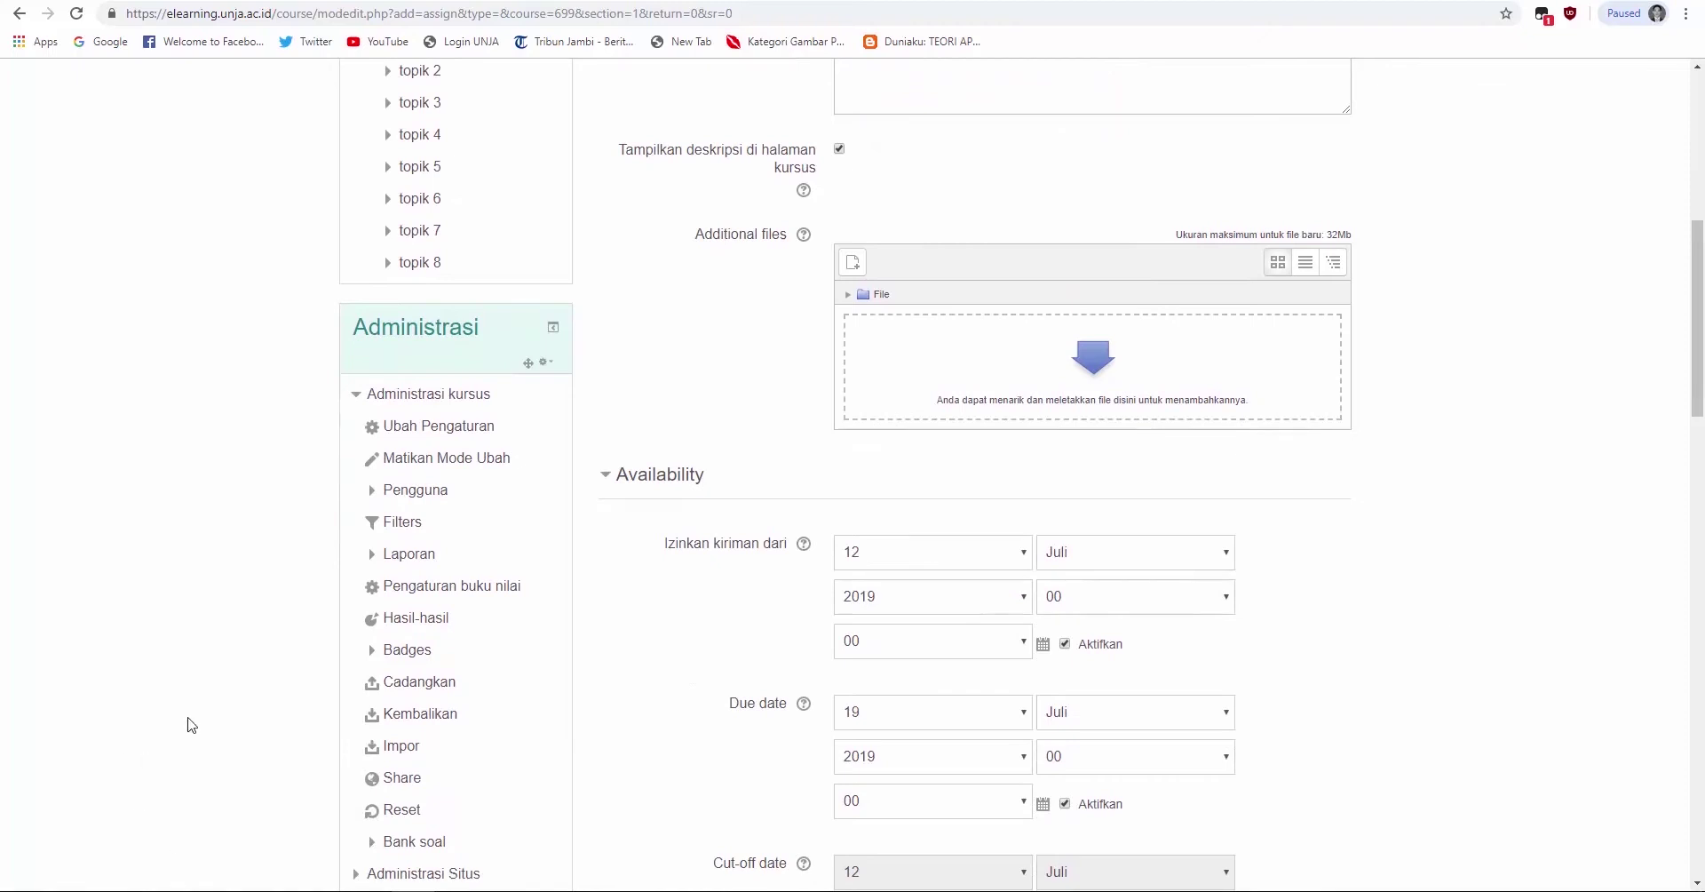
scroll(889, 619, "down", 1)
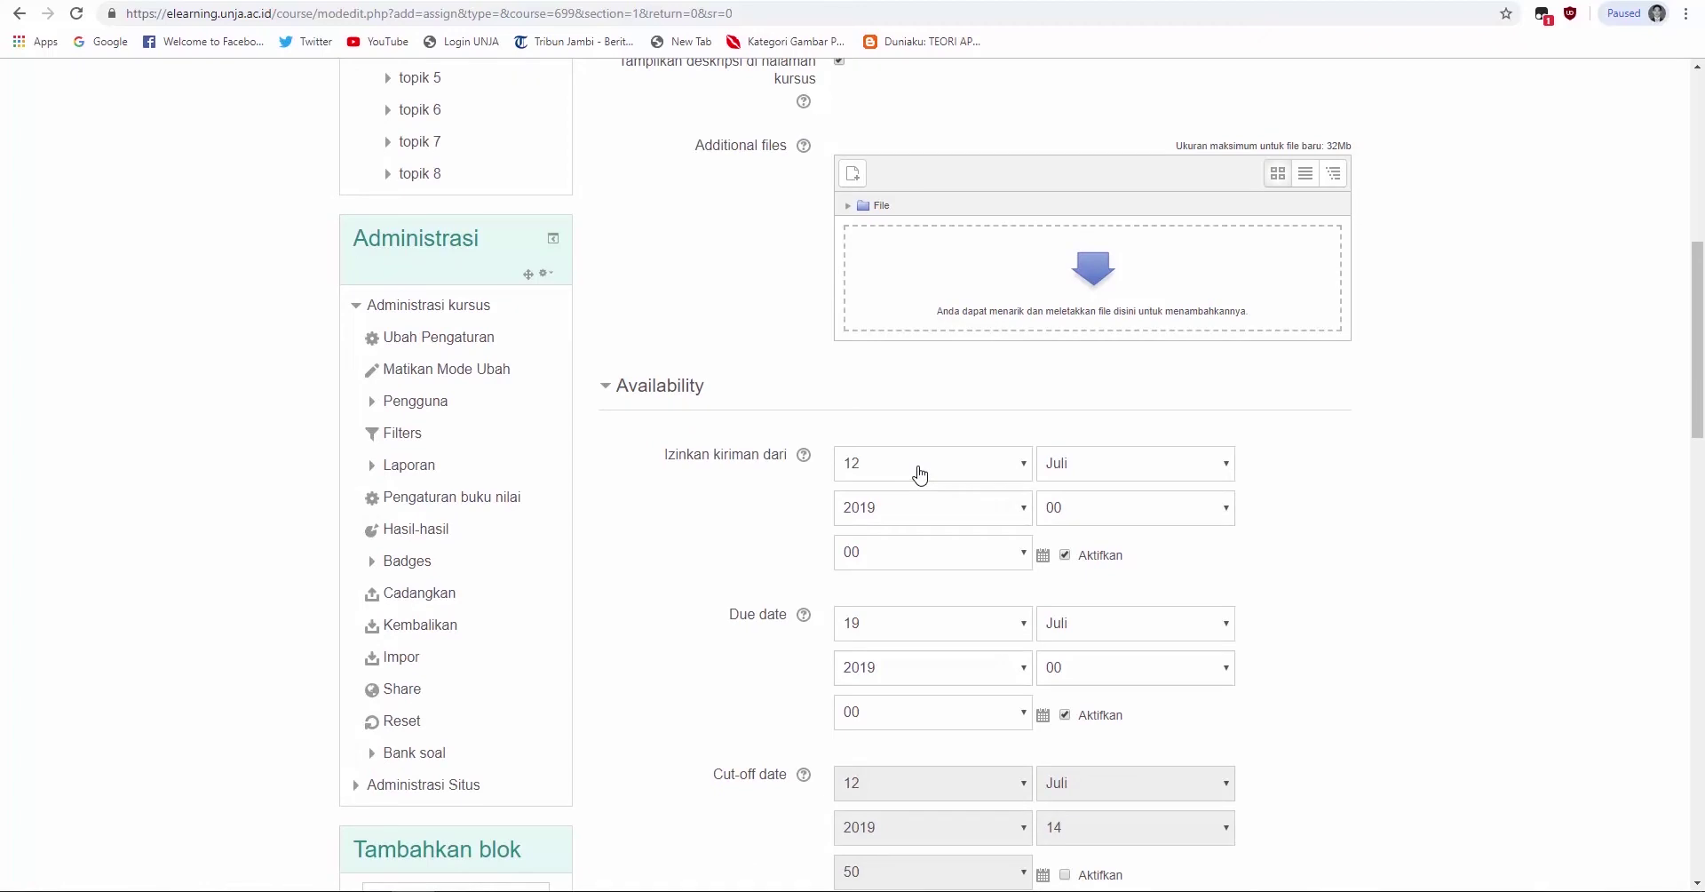
scroll(920, 475, "down", 1)
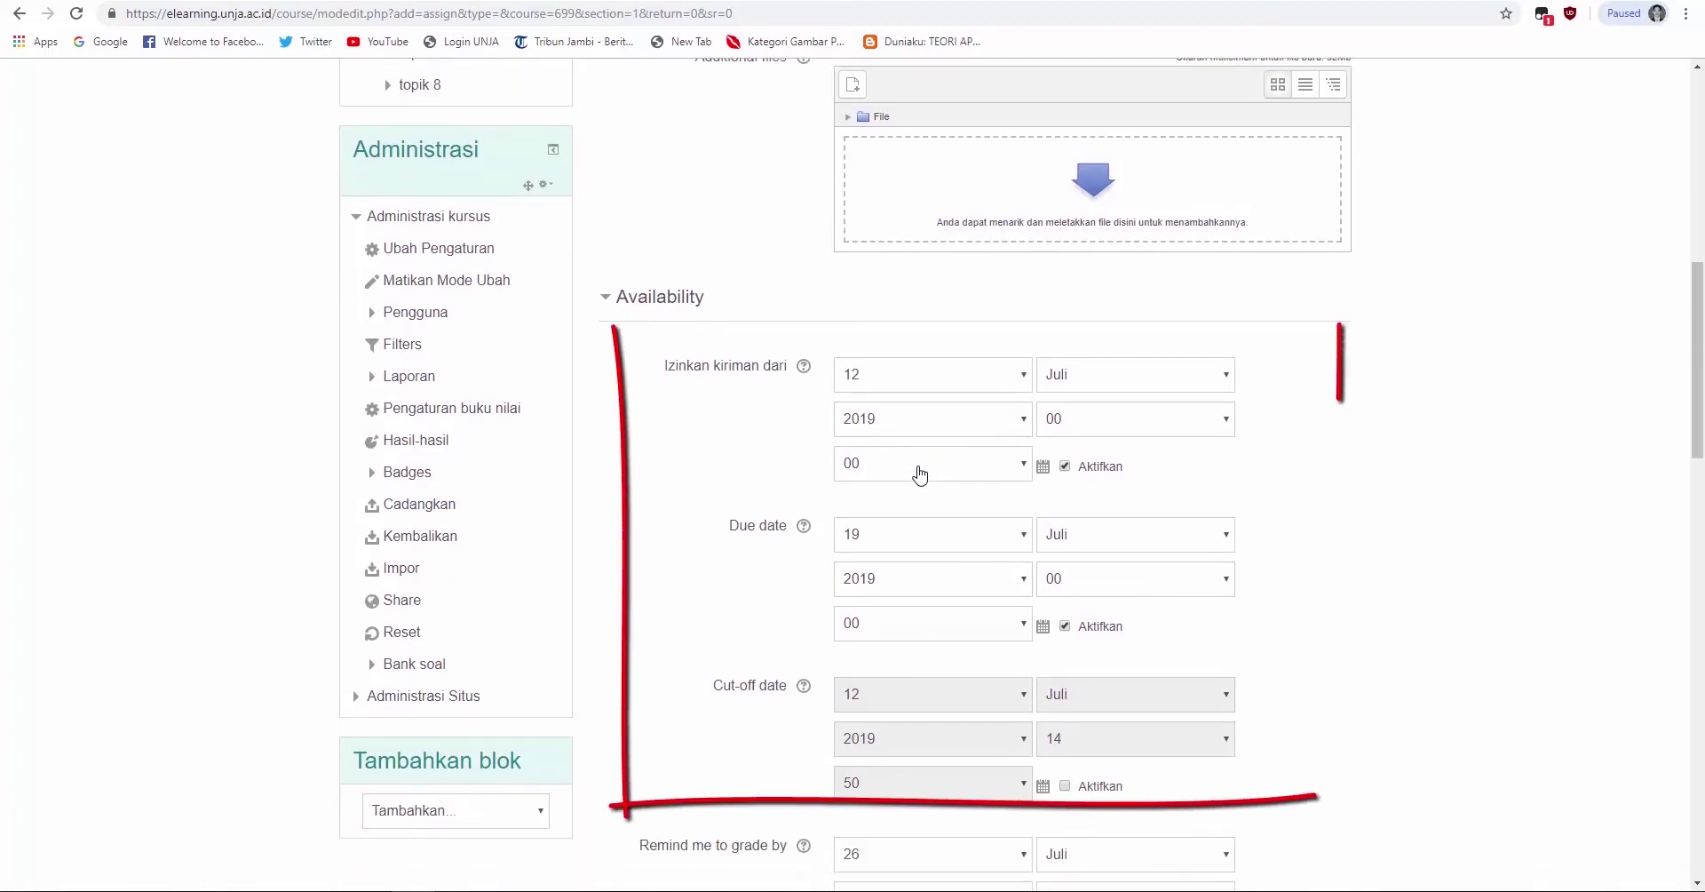
scroll(920, 475, "down", 6)
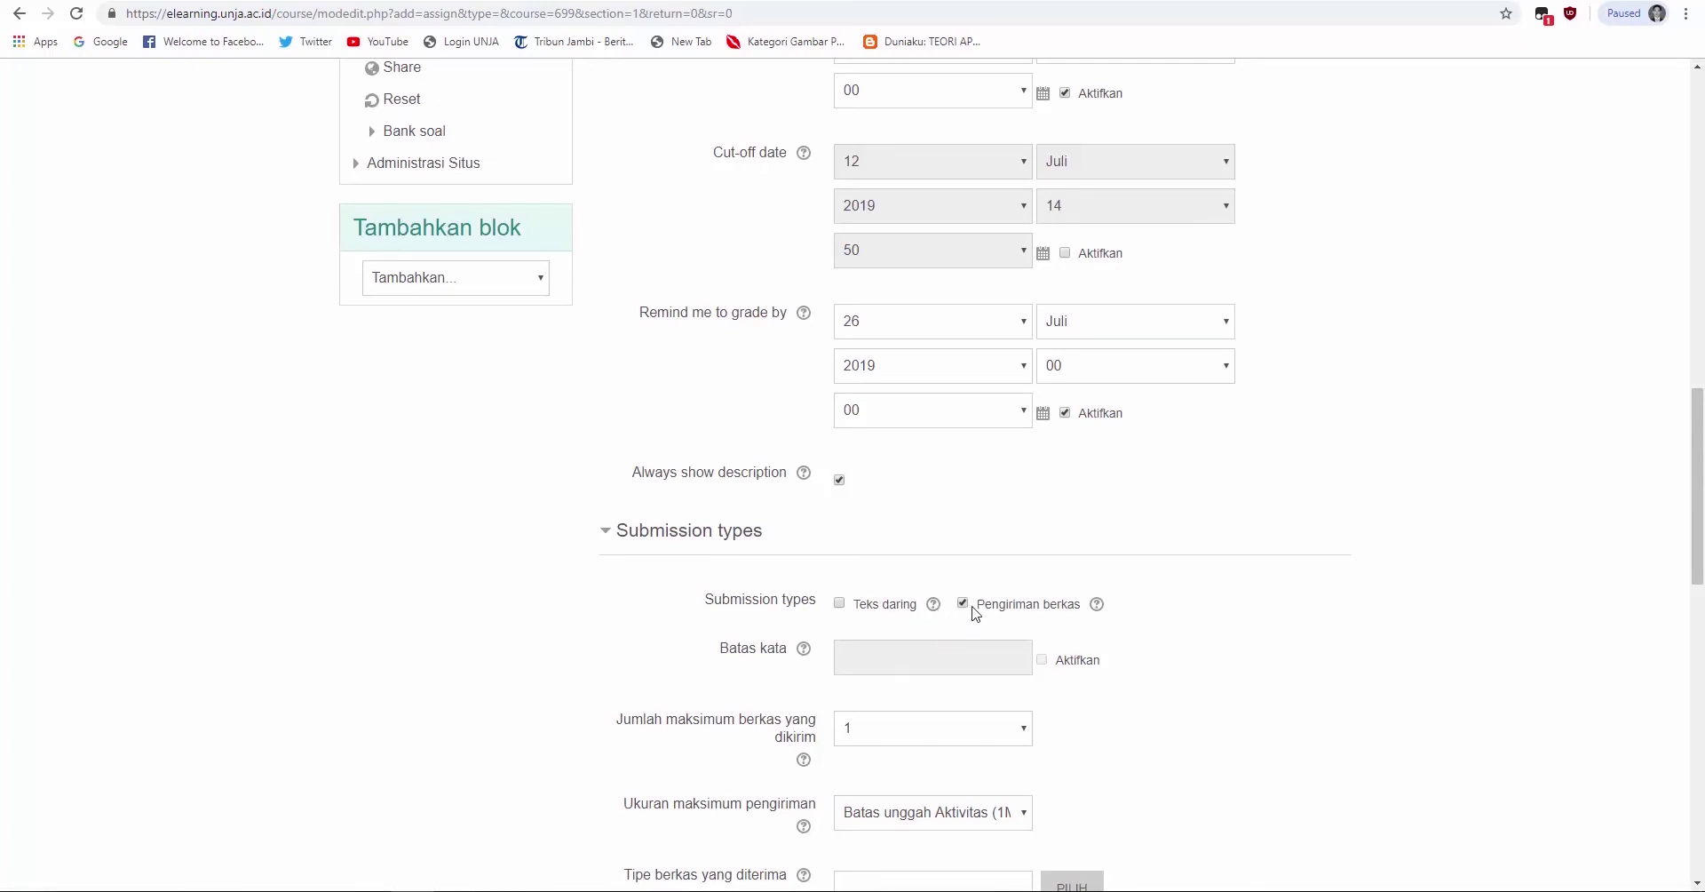
scroll(976, 613, "down", 2)
left_click(1023, 636)
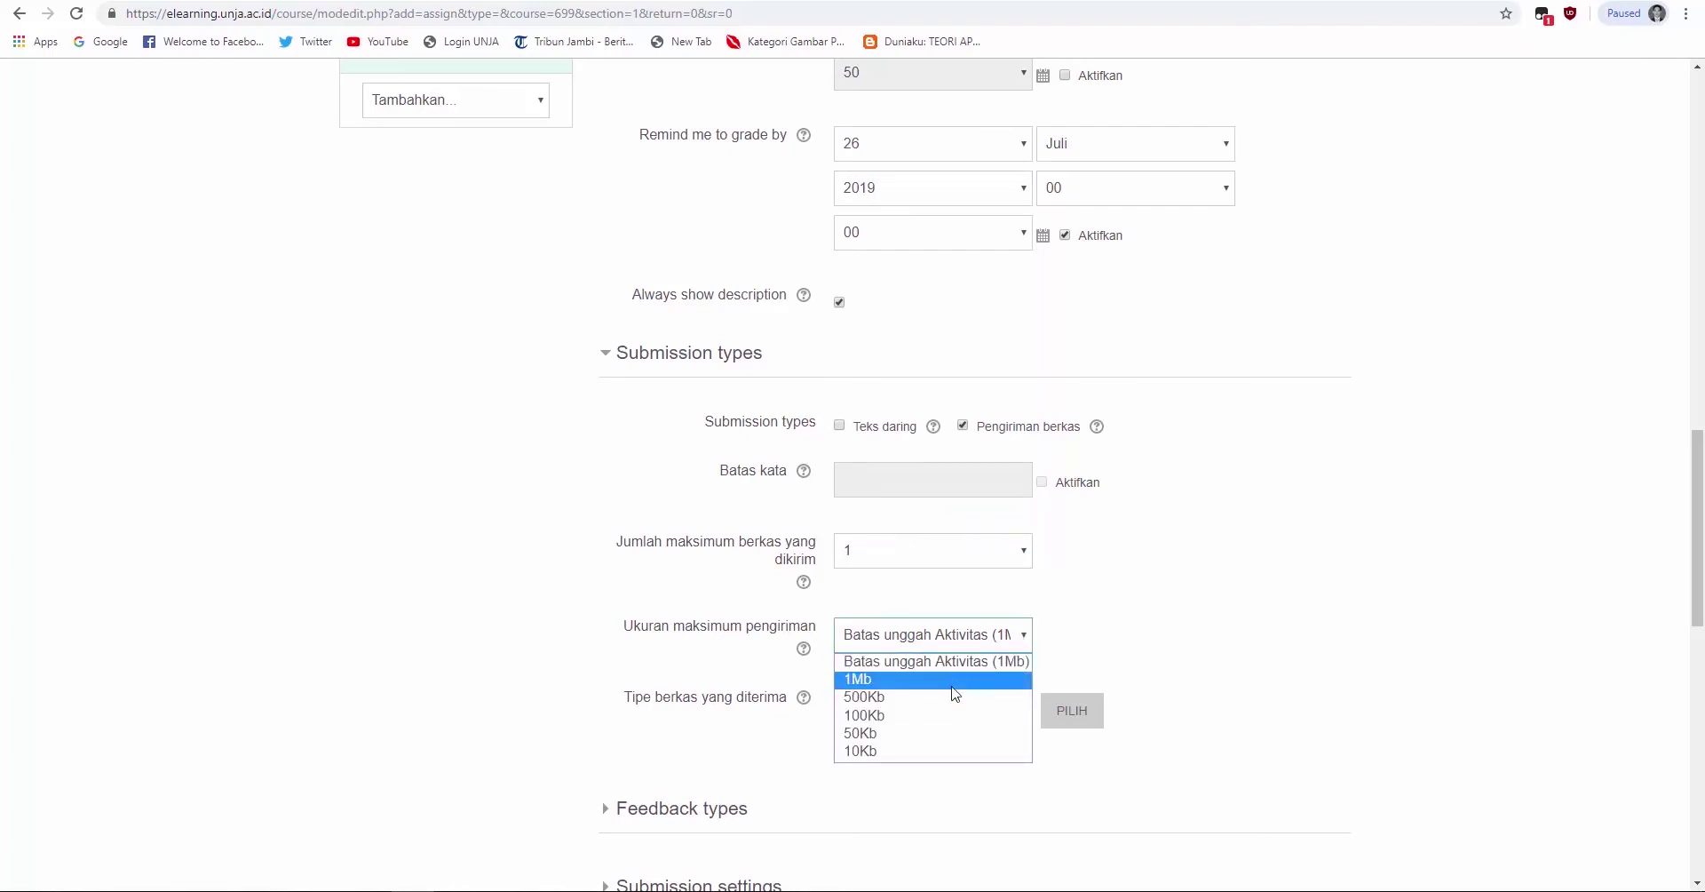
left_click(1118, 619)
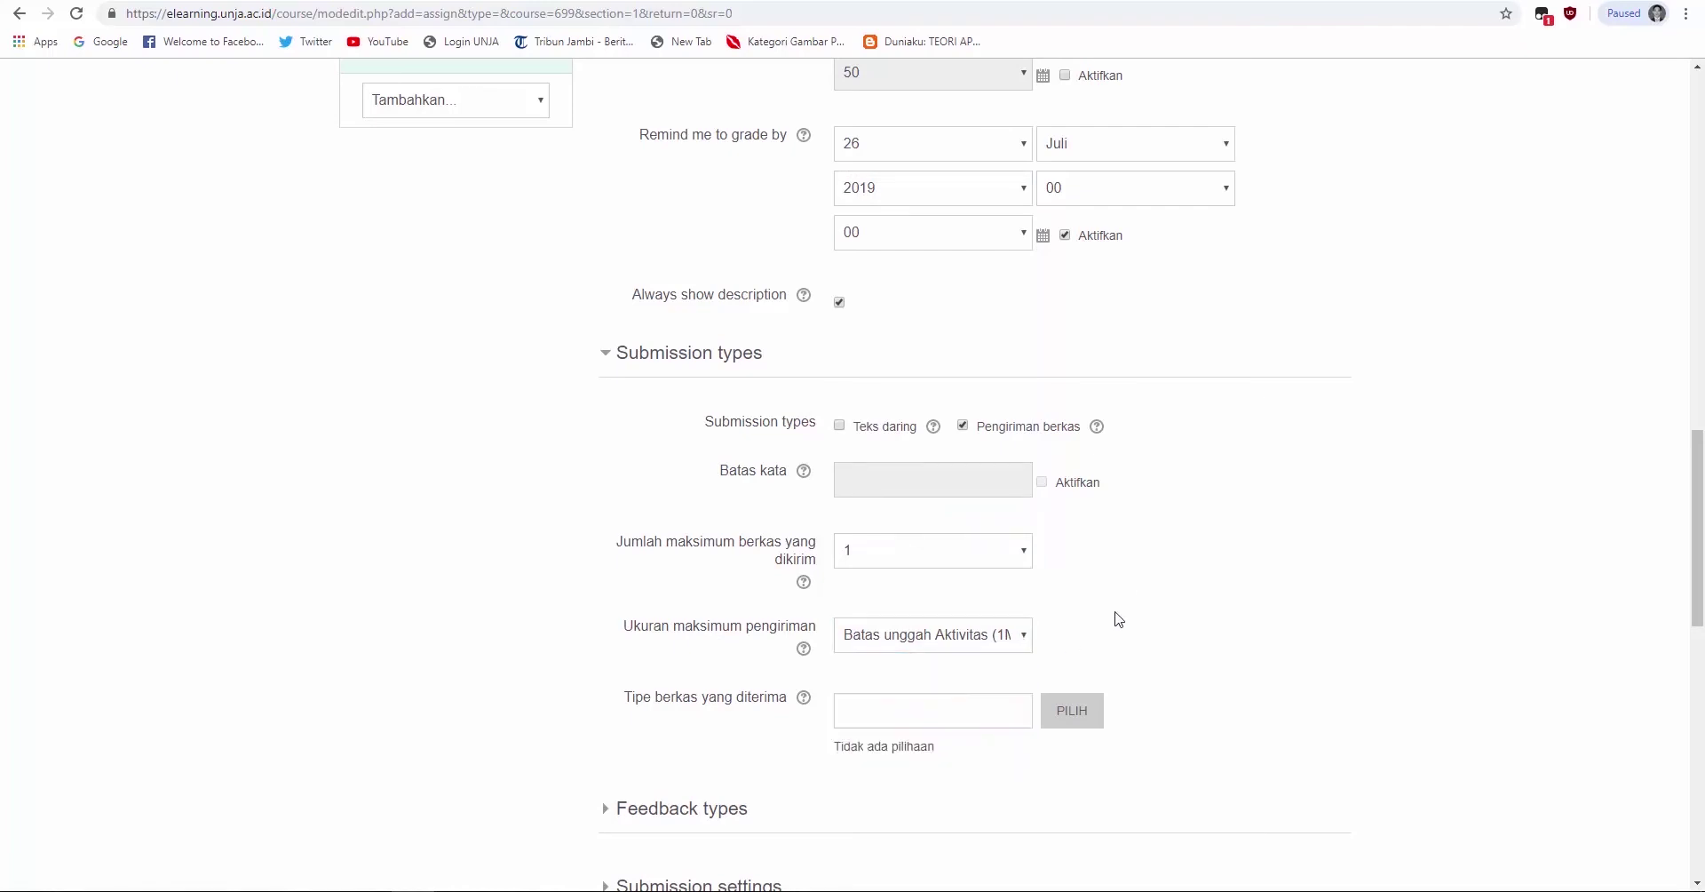
Step: Restrict the accepted file types for submissions to PDF documents (.pdf)
left_click(1067, 725)
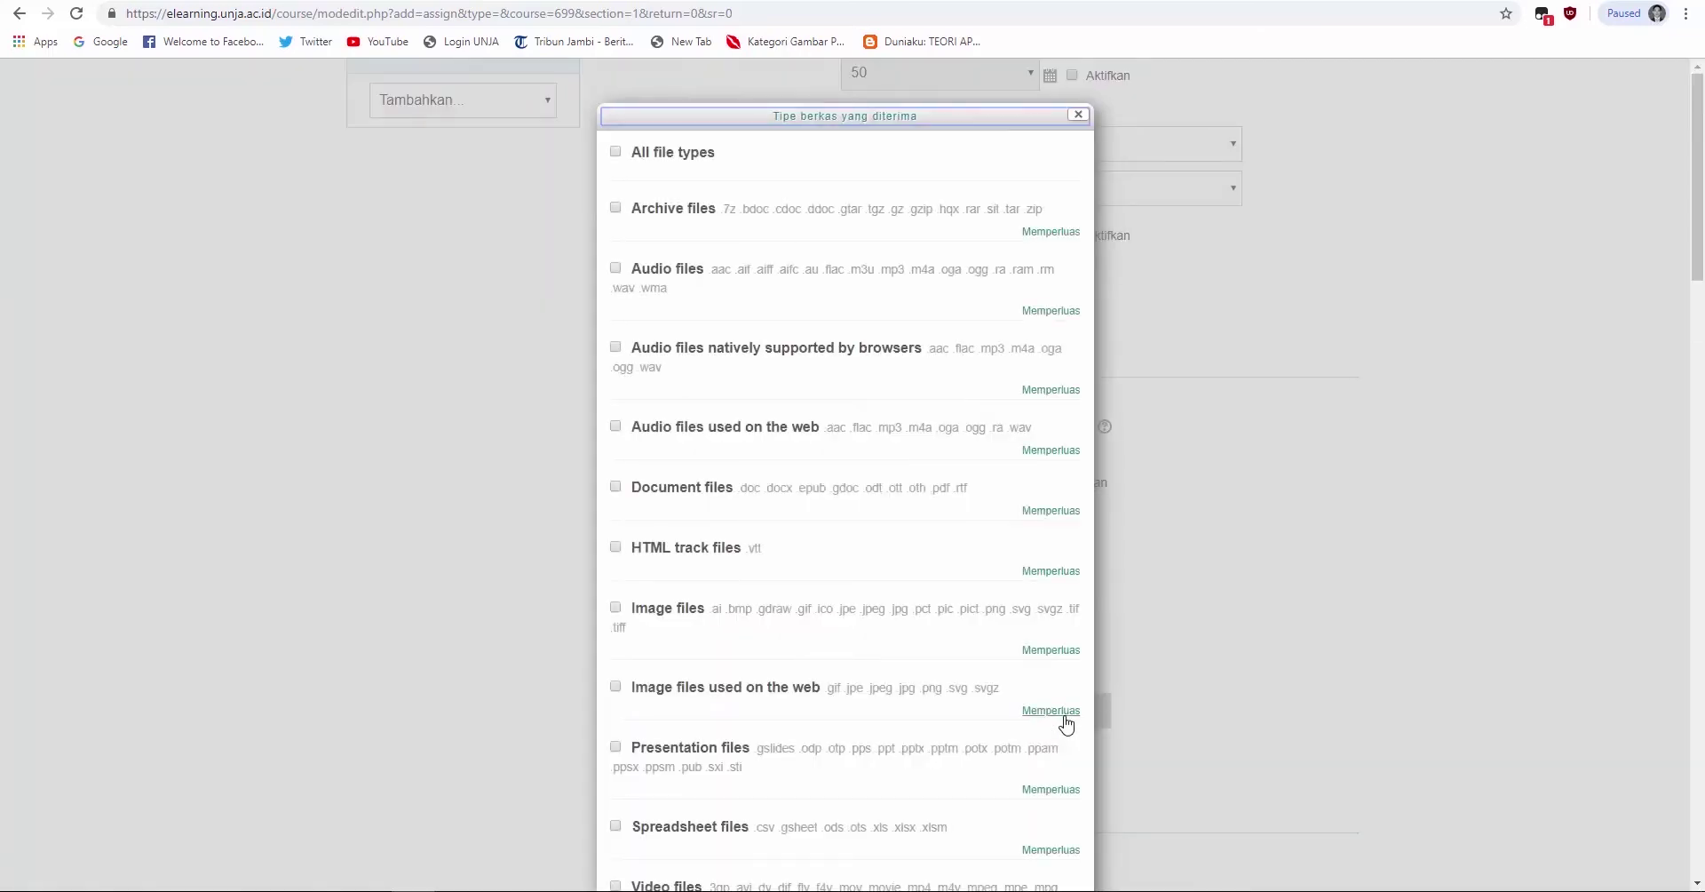
scroll(852, 666, "down", 15)
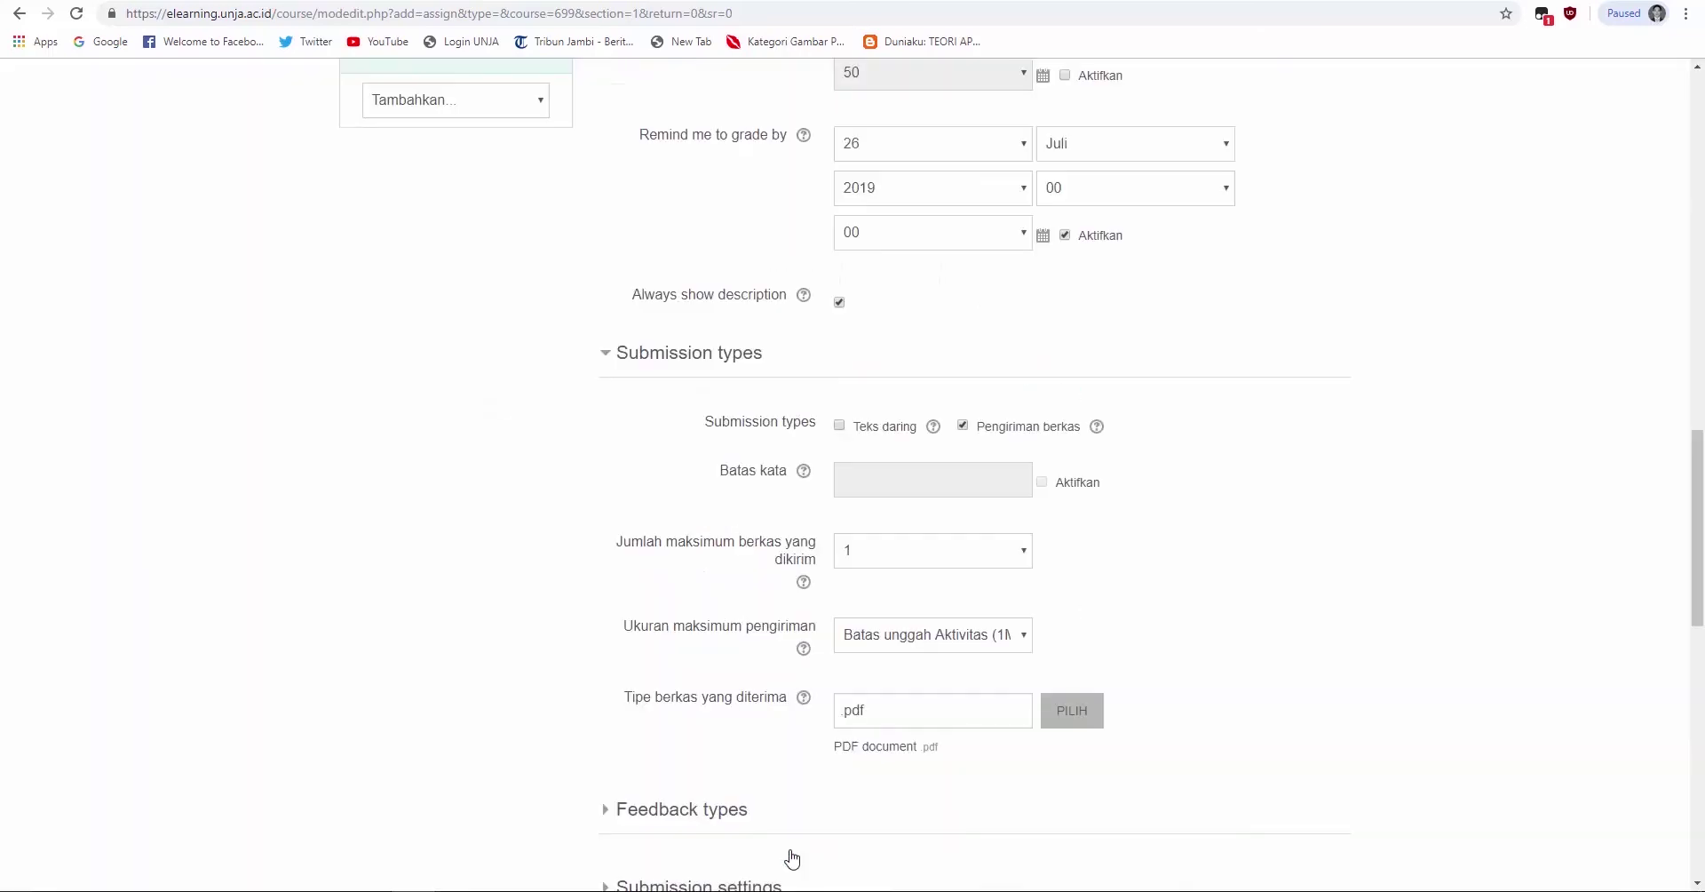
left_click(793, 843)
Step: Show the feedback types, require the submit button and submission statement with Ya, and set attempts reopened to Manually with 2 maximum attempts
scroll(930, 766, "down", 2)
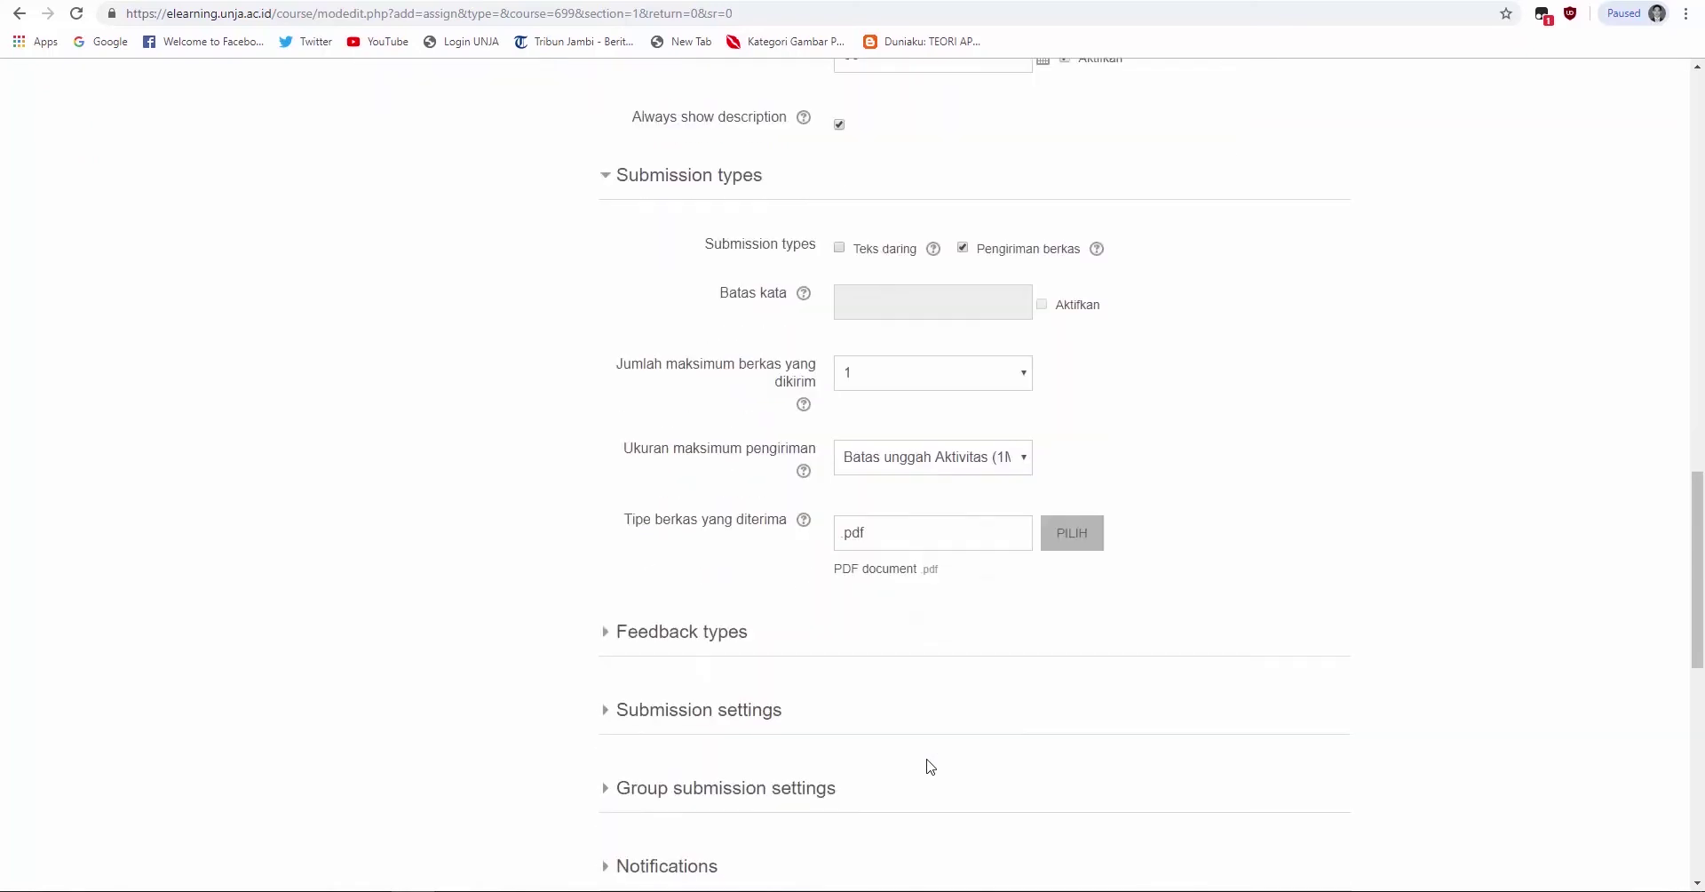
left_click(733, 639)
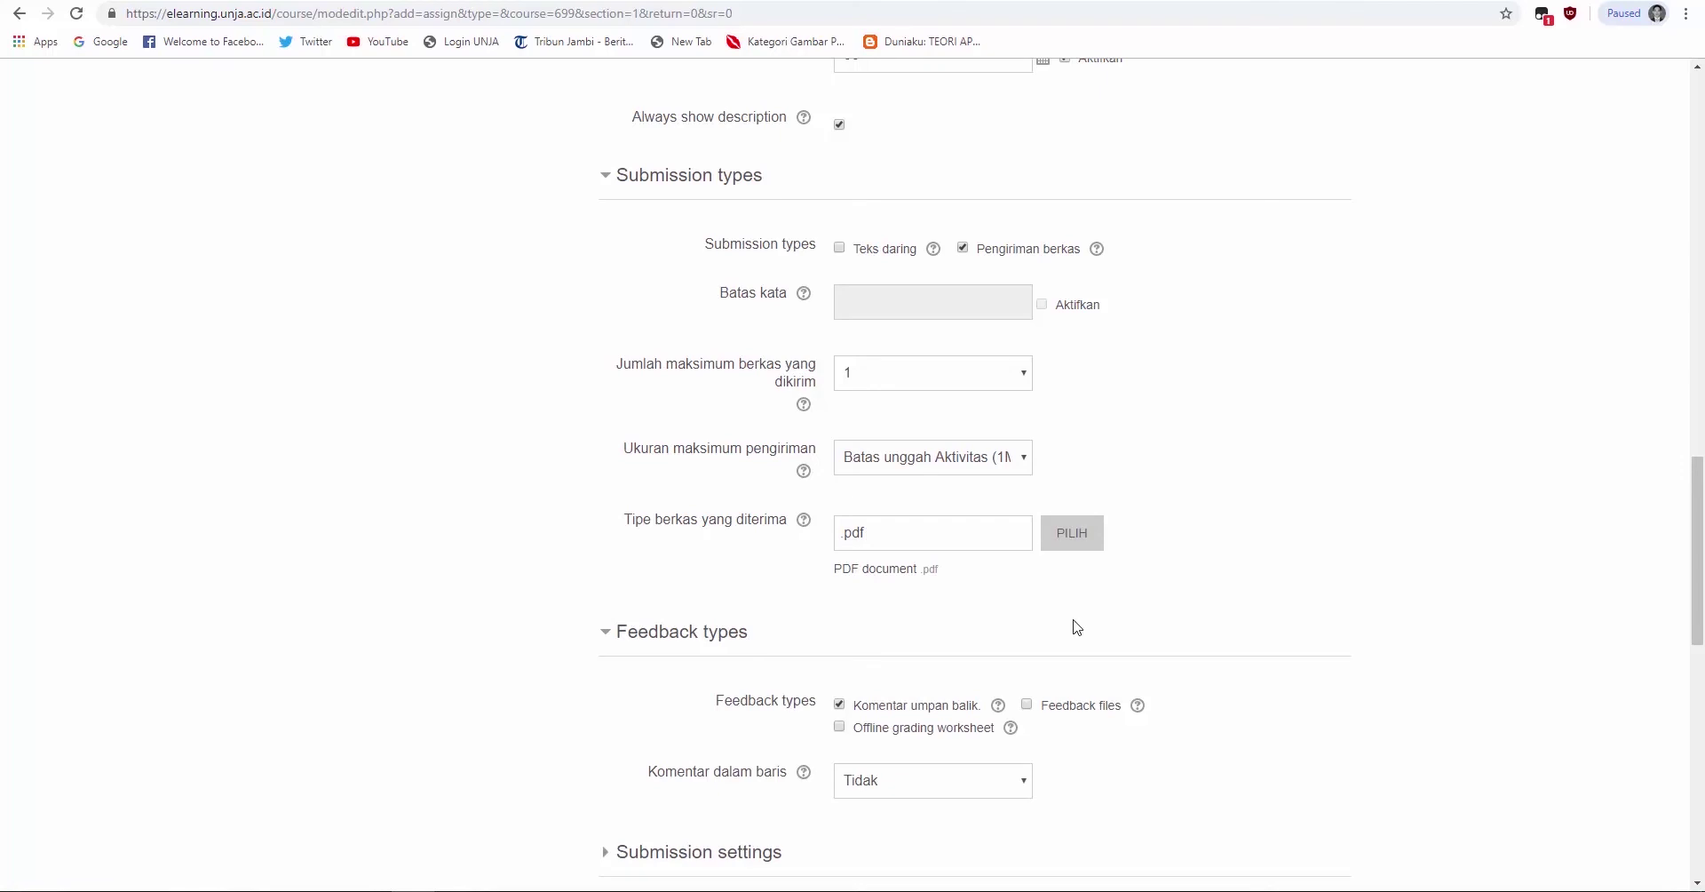
scroll(1076, 628, "down", 4)
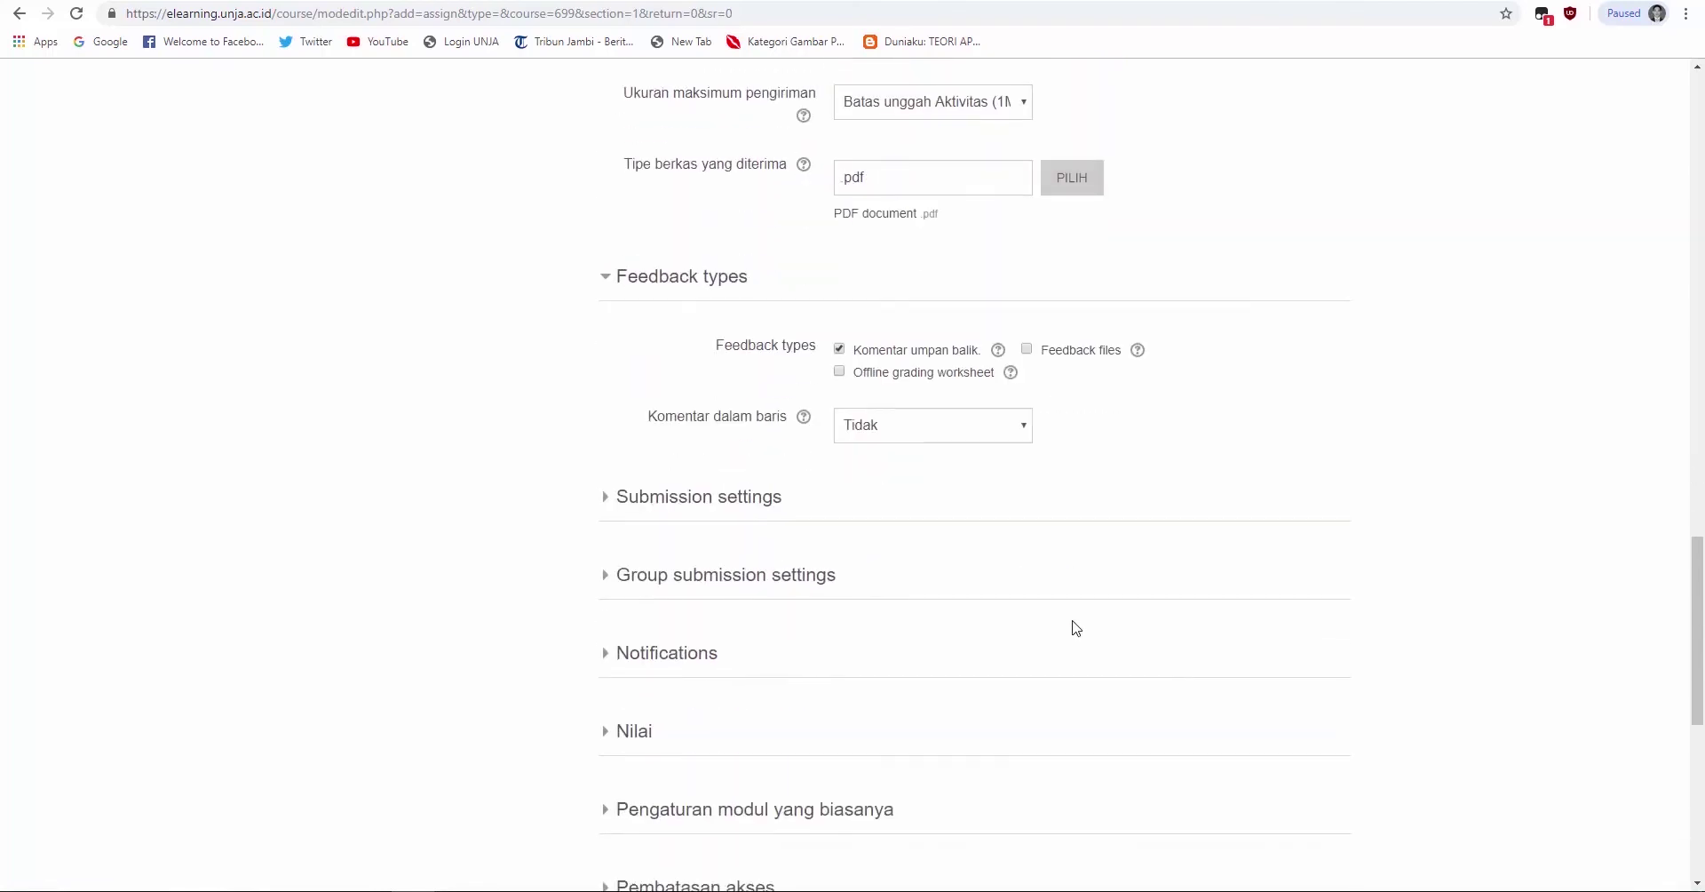
left_click(753, 497)
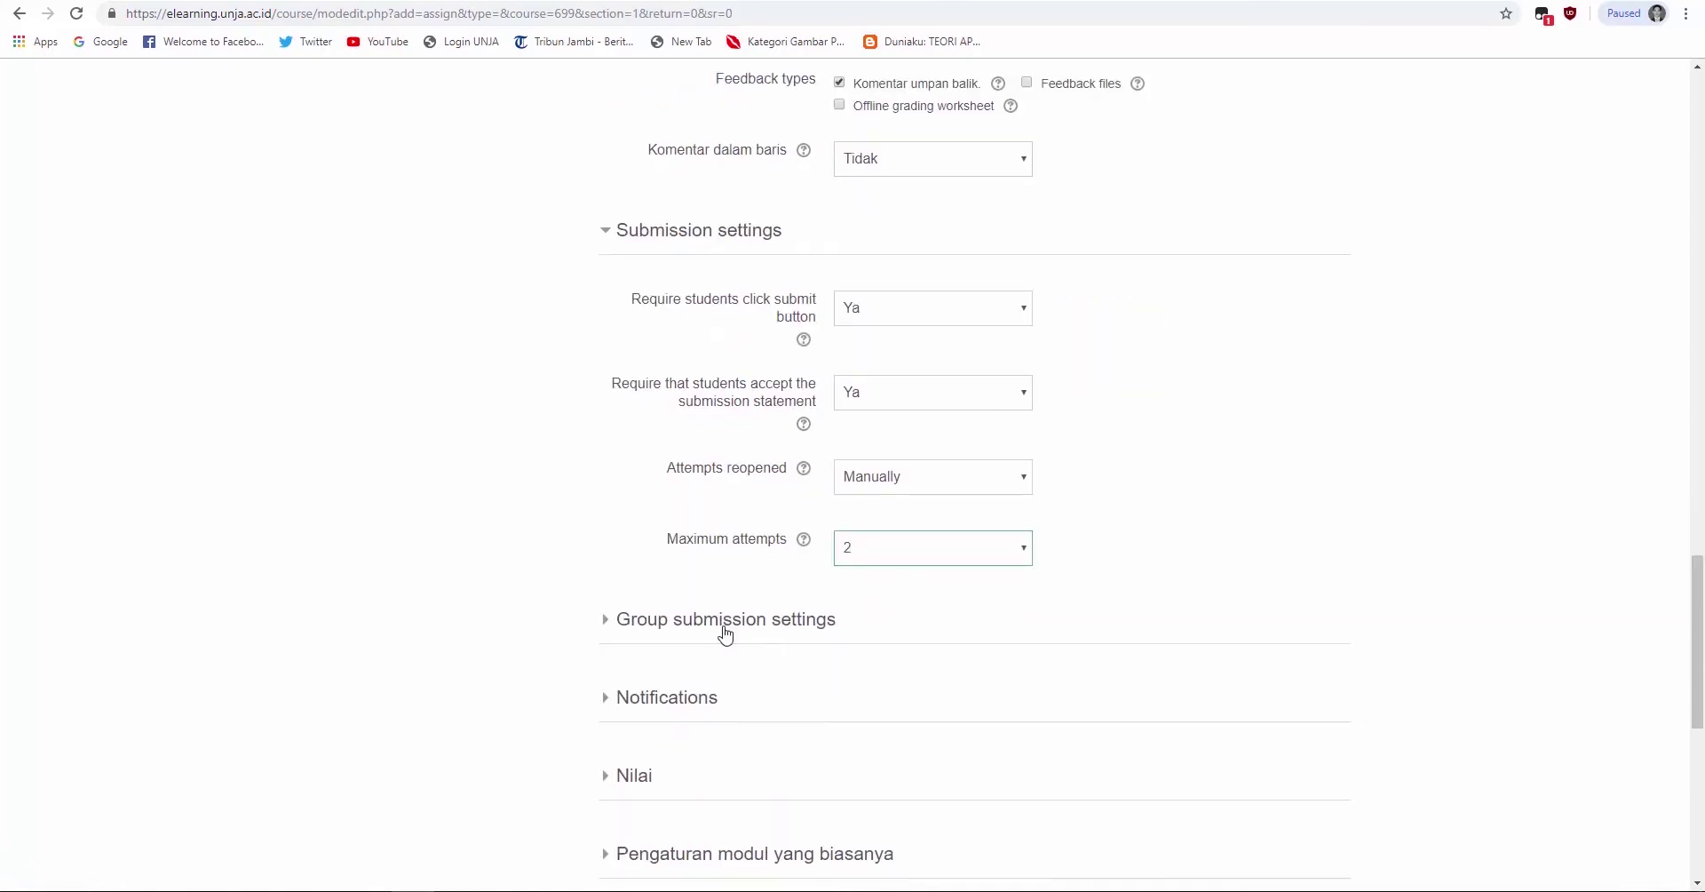
Step: Expand and review the assignment's group submission, notification and grade (Nilai) settings
left_click(725, 633)
scroll(726, 632, "down", 2)
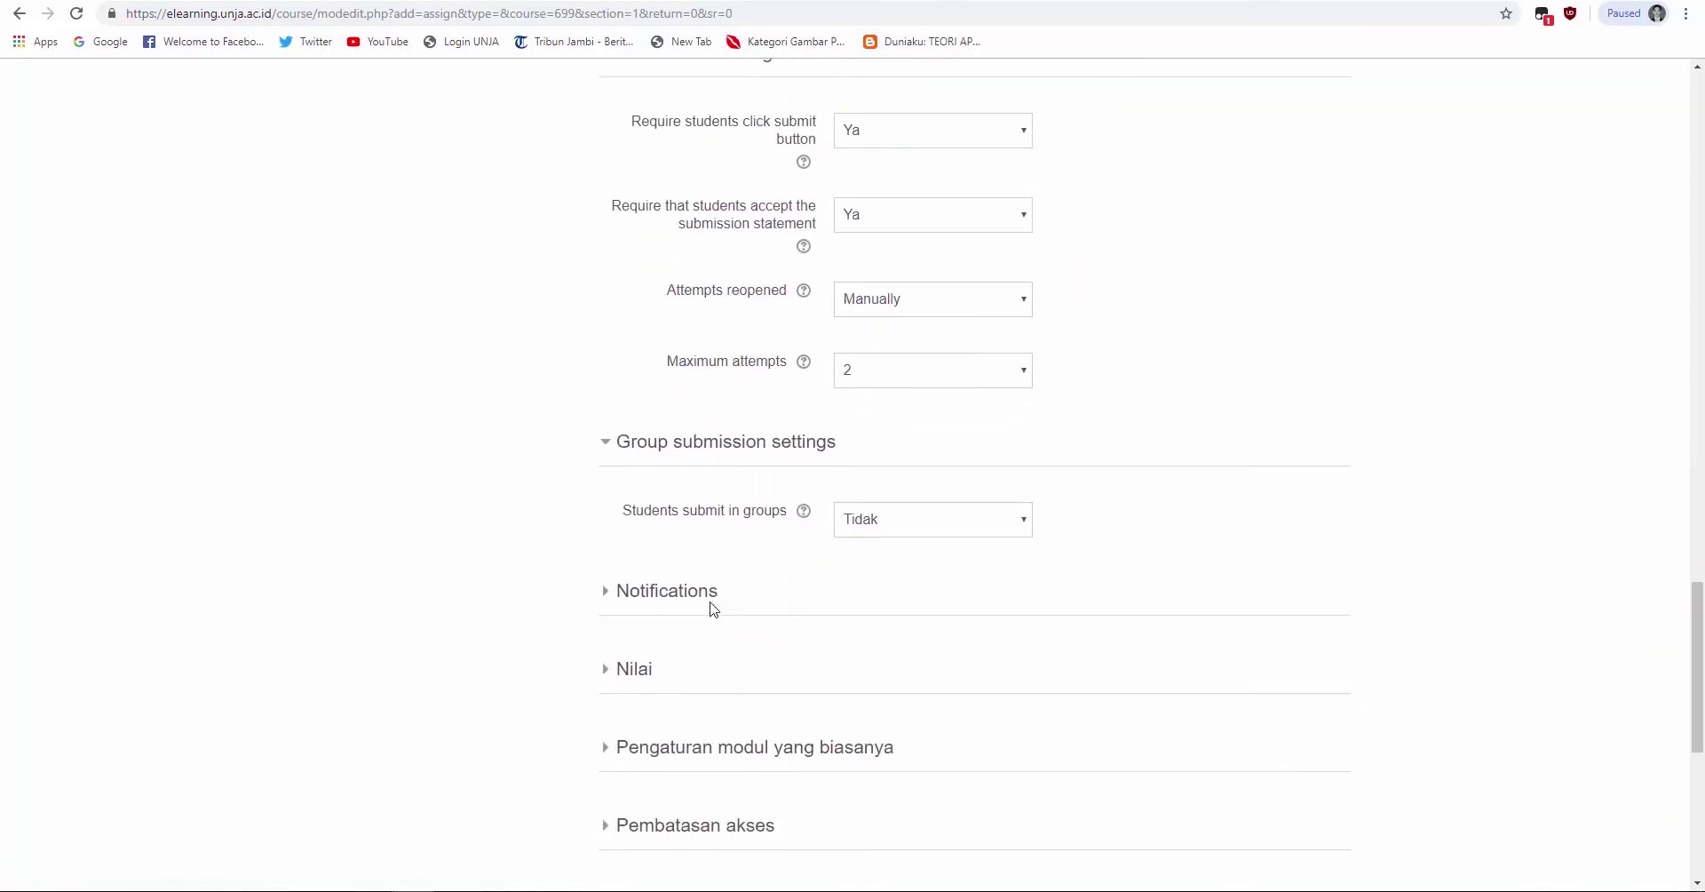
left_click(709, 610)
scroll(708, 605, "down", 4)
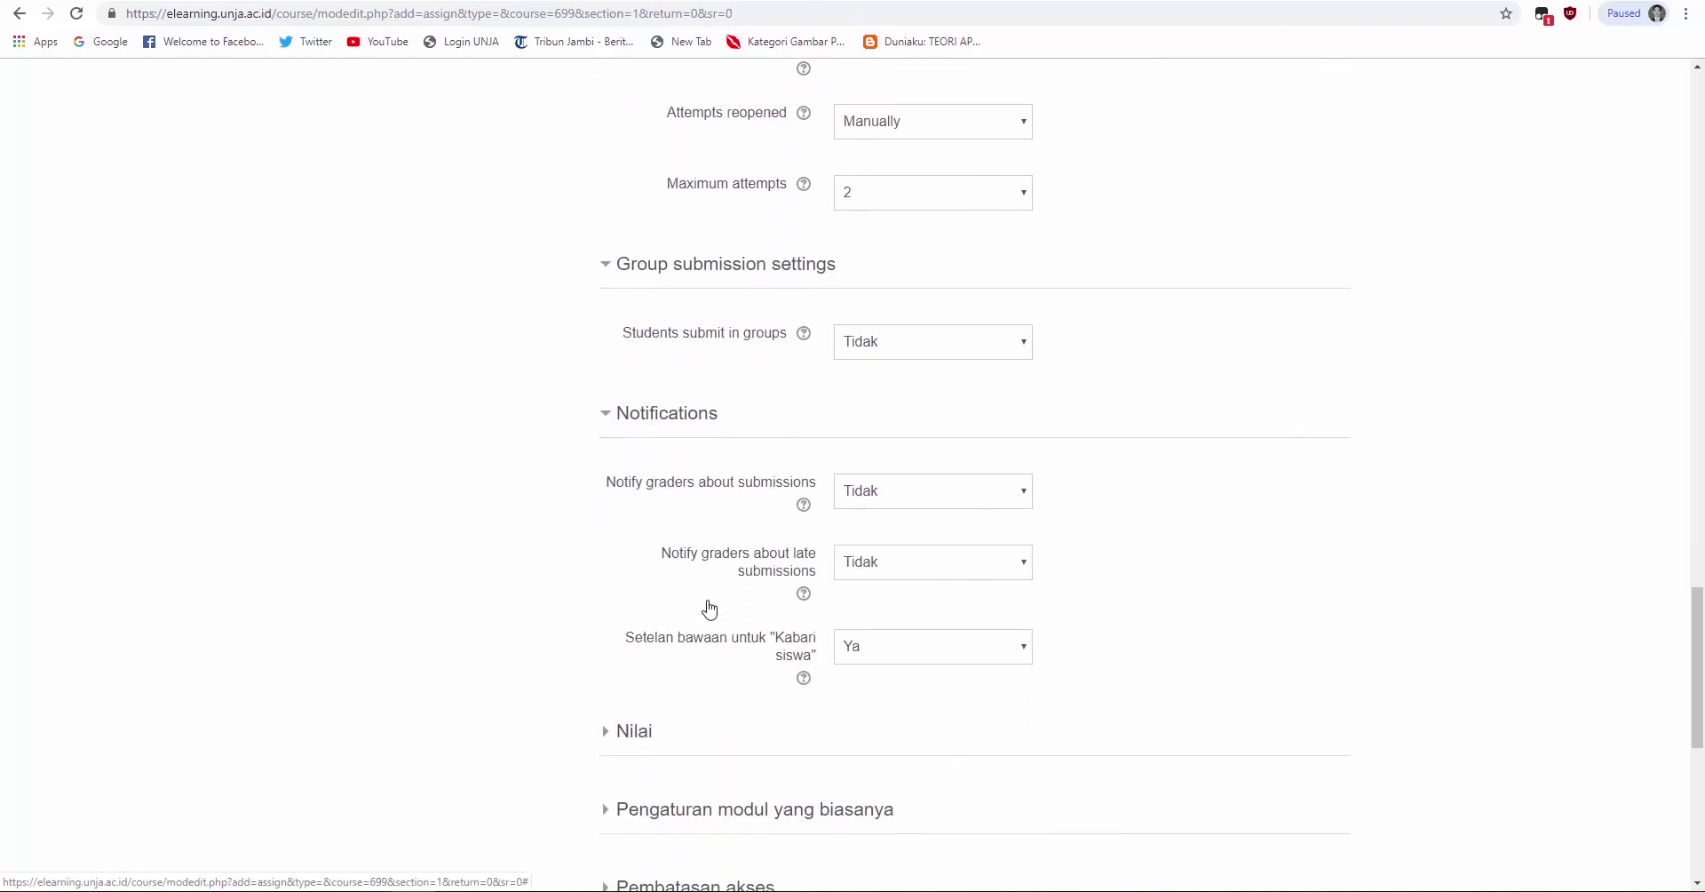
left_click(636, 554)
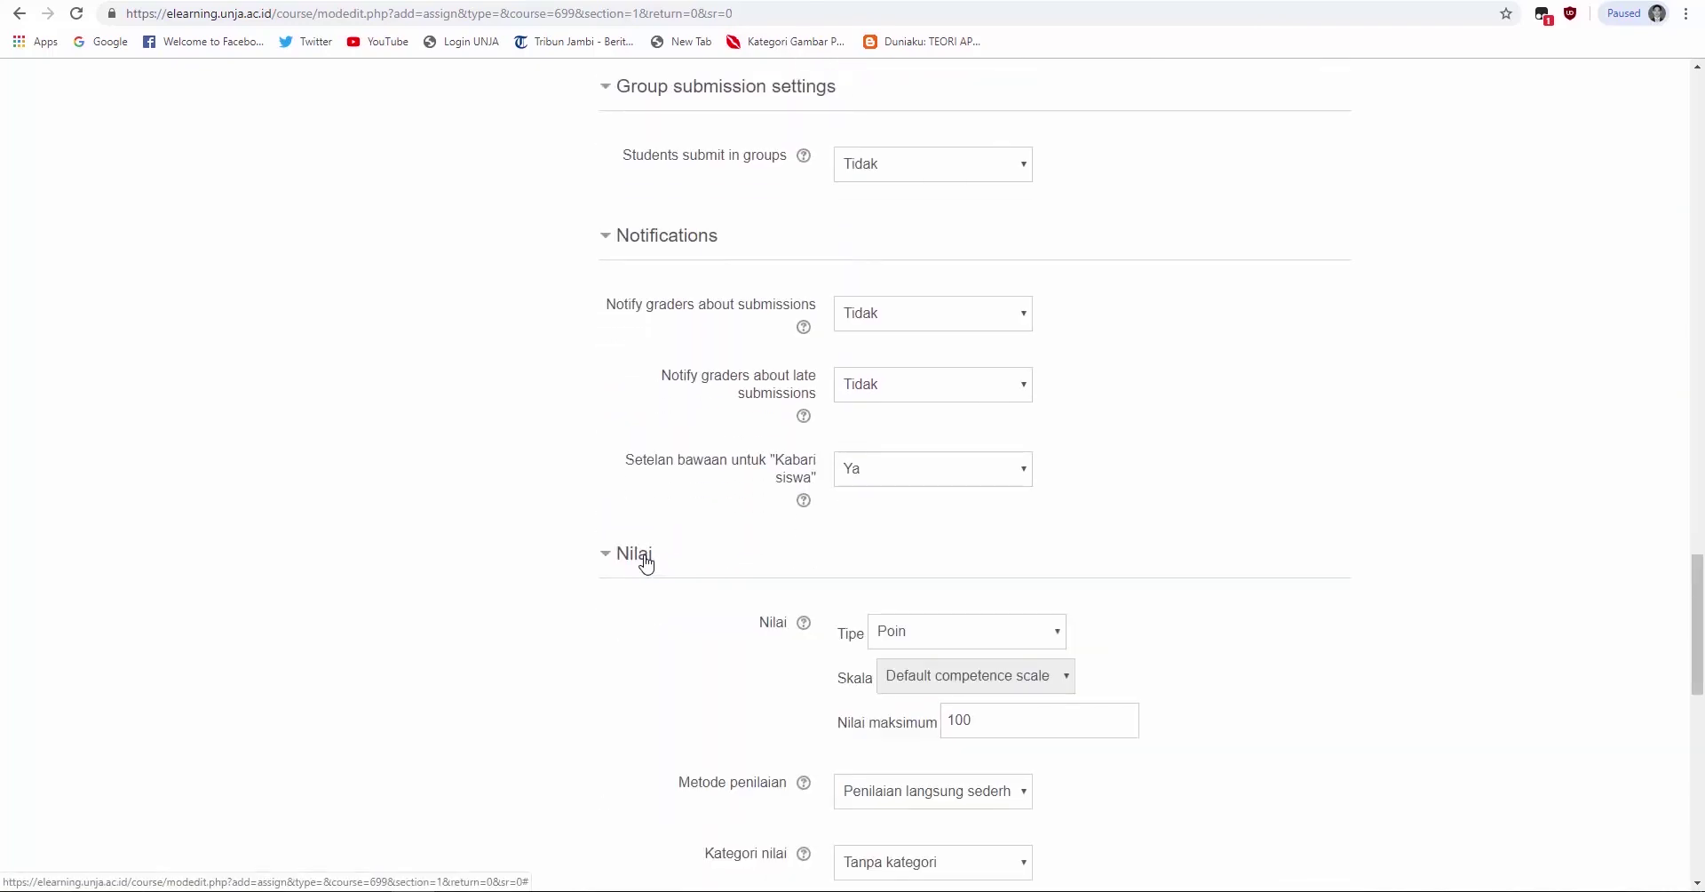
scroll(1146, 561, "down", 3)
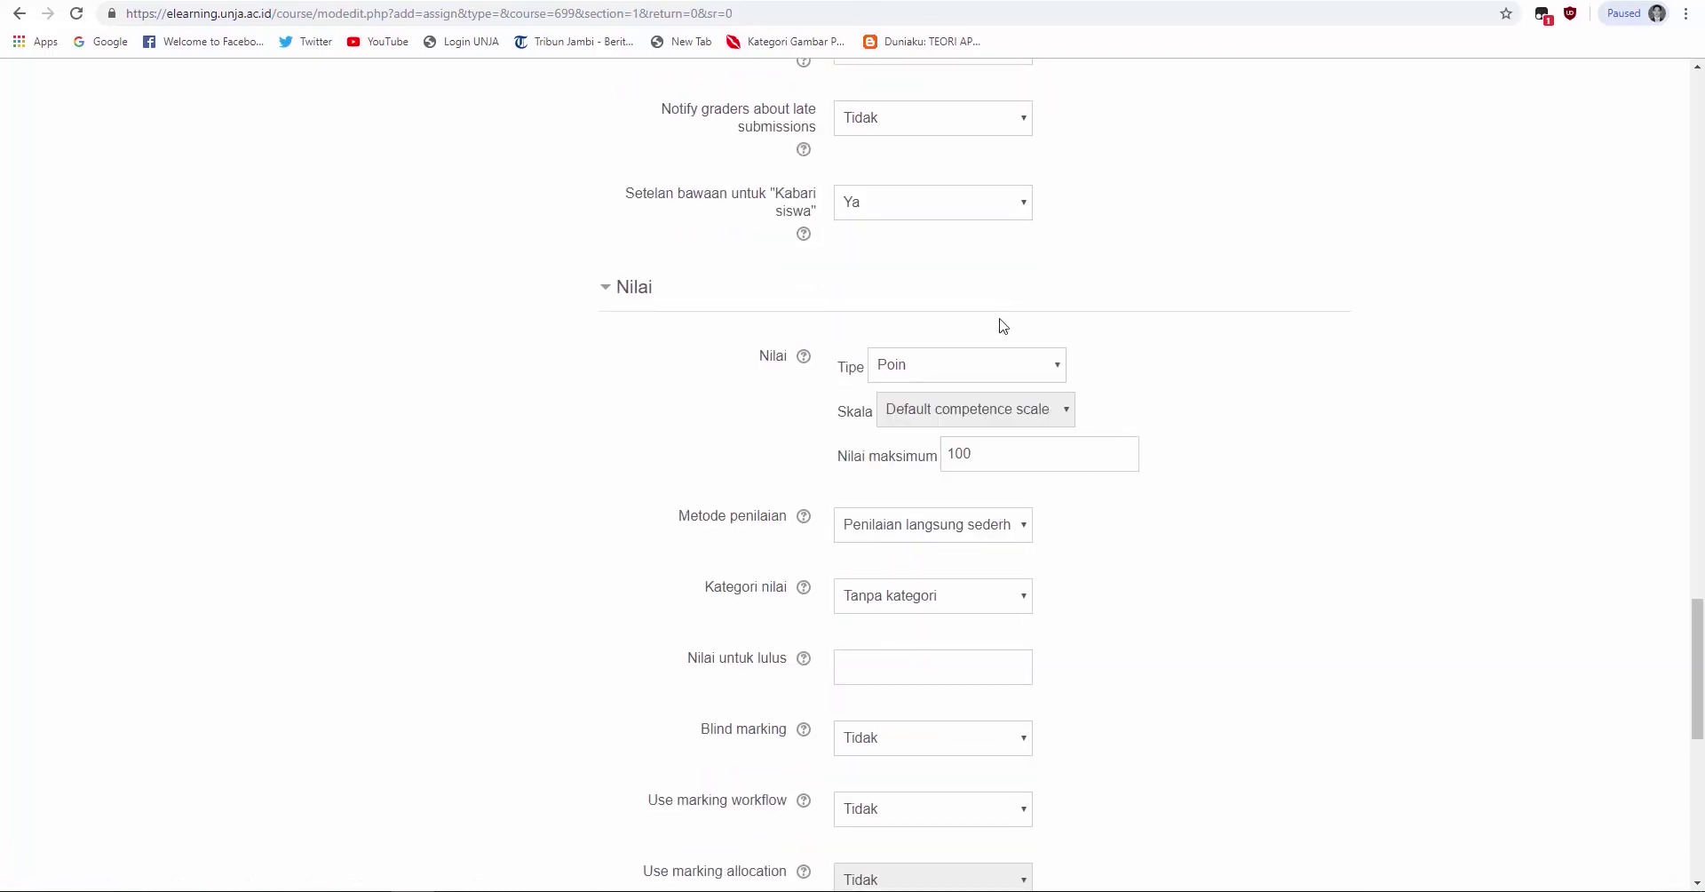
Step: Review the assignment's grade type (Tipe) options and the common module settings such as availability and group mode
left_click(991, 379)
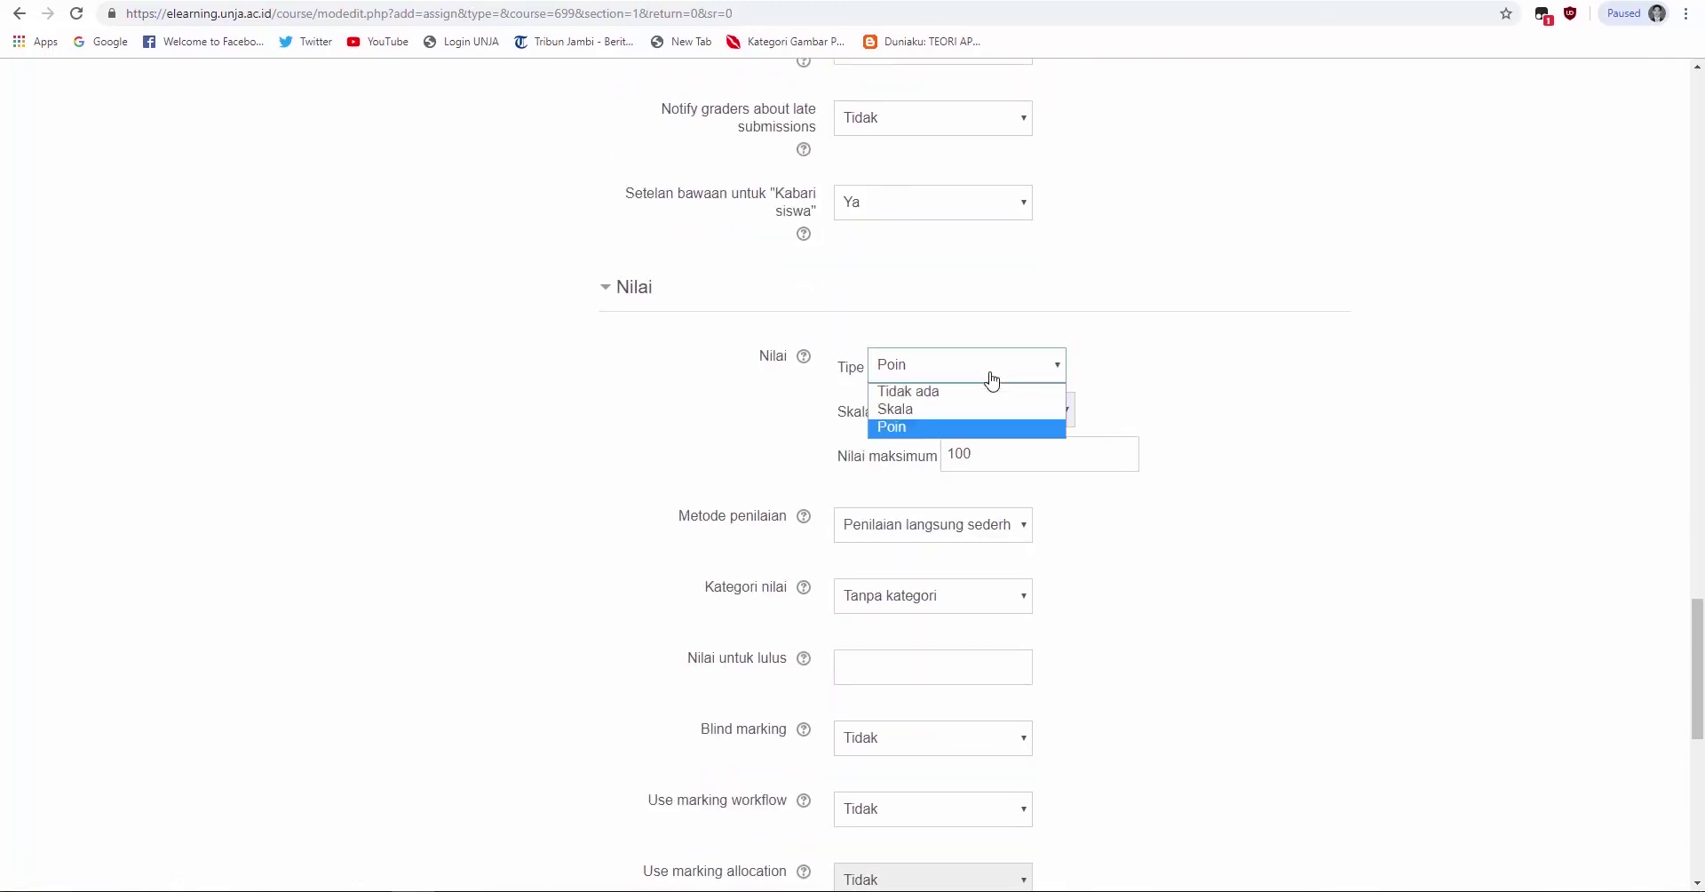
scroll(796, 521, "down", 5)
scroll(857, 564, "down", 5)
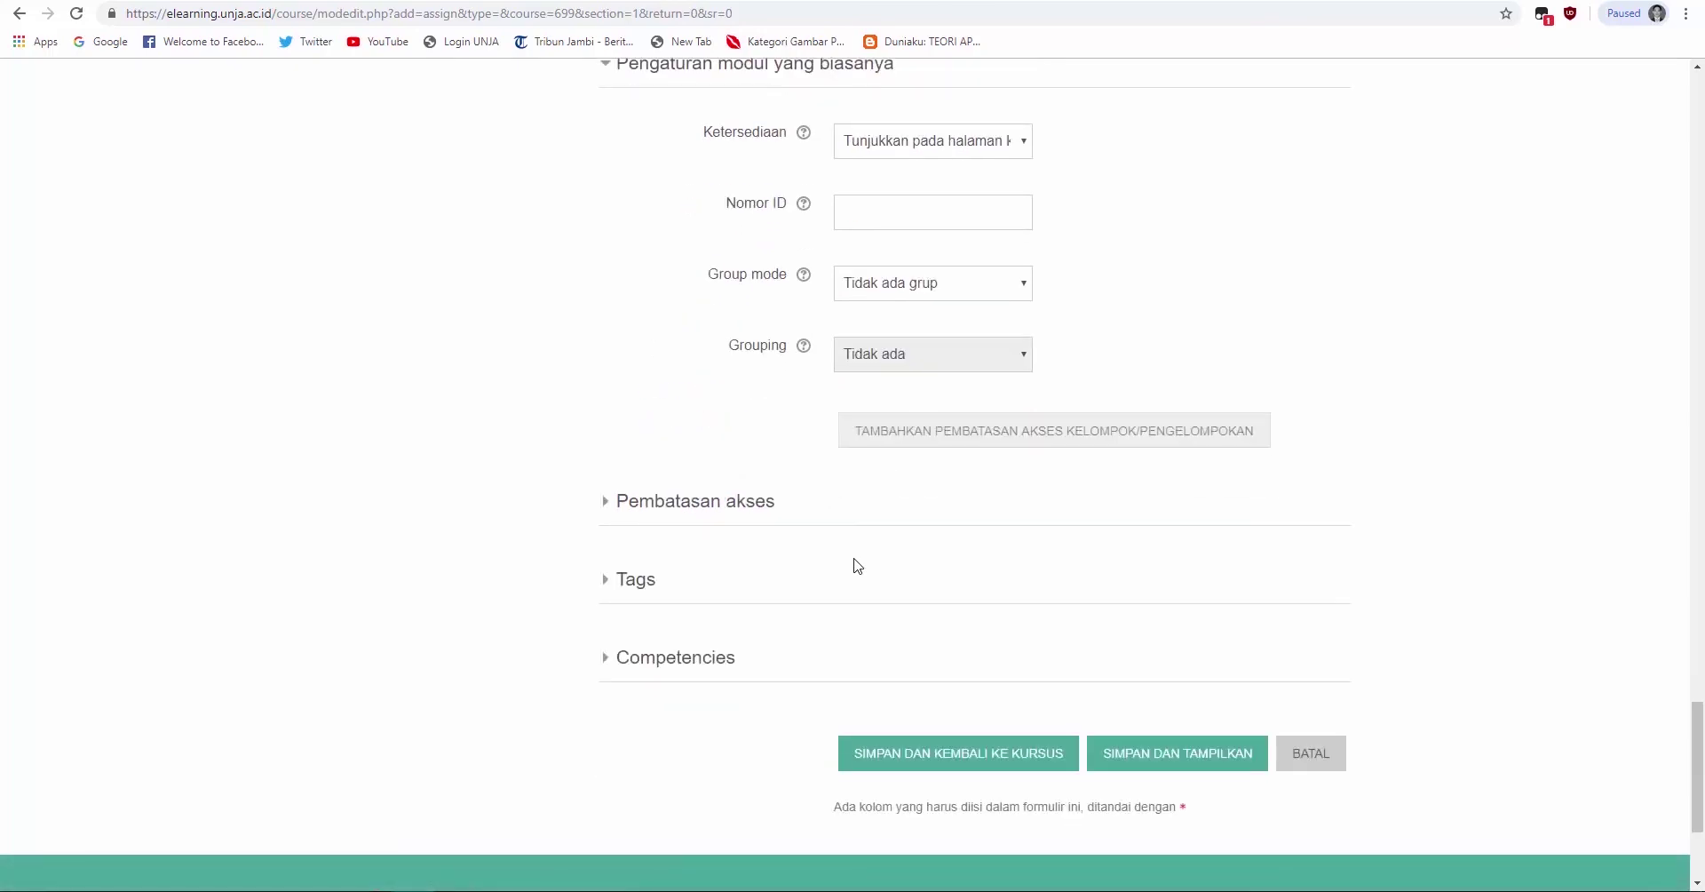
Step: Expand and review the assignment's access restriction (Pembatasan akses), Tags and Competencies settings
left_click(750, 506)
scroll(840, 479, "down", 2)
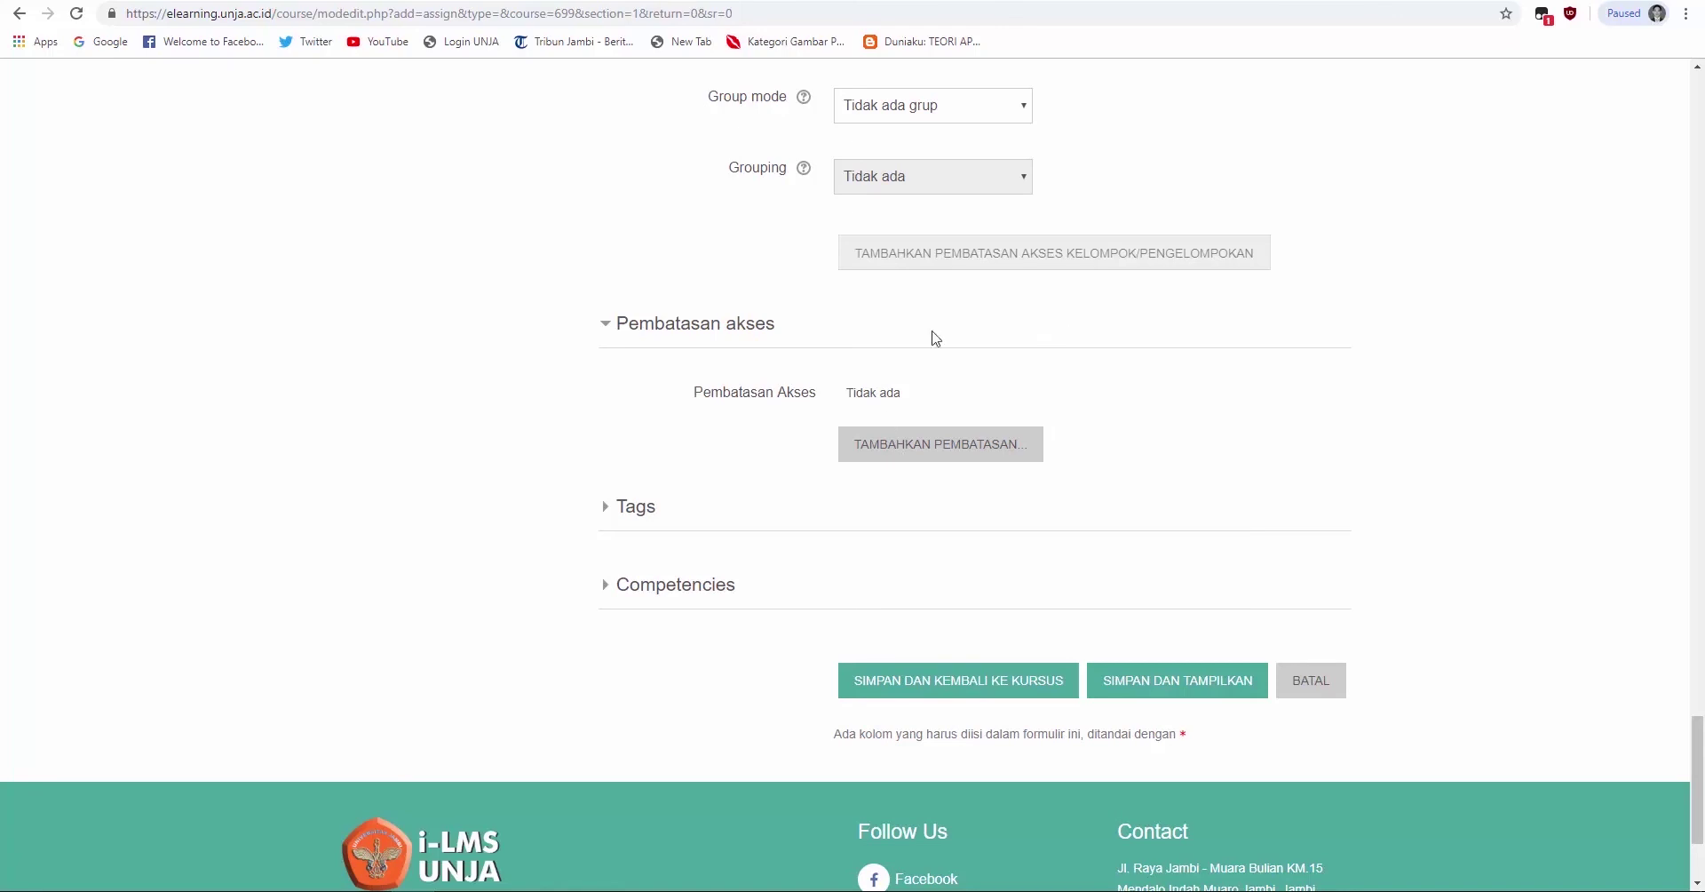
left_click(636, 513)
scroll(748, 538, "down", 2)
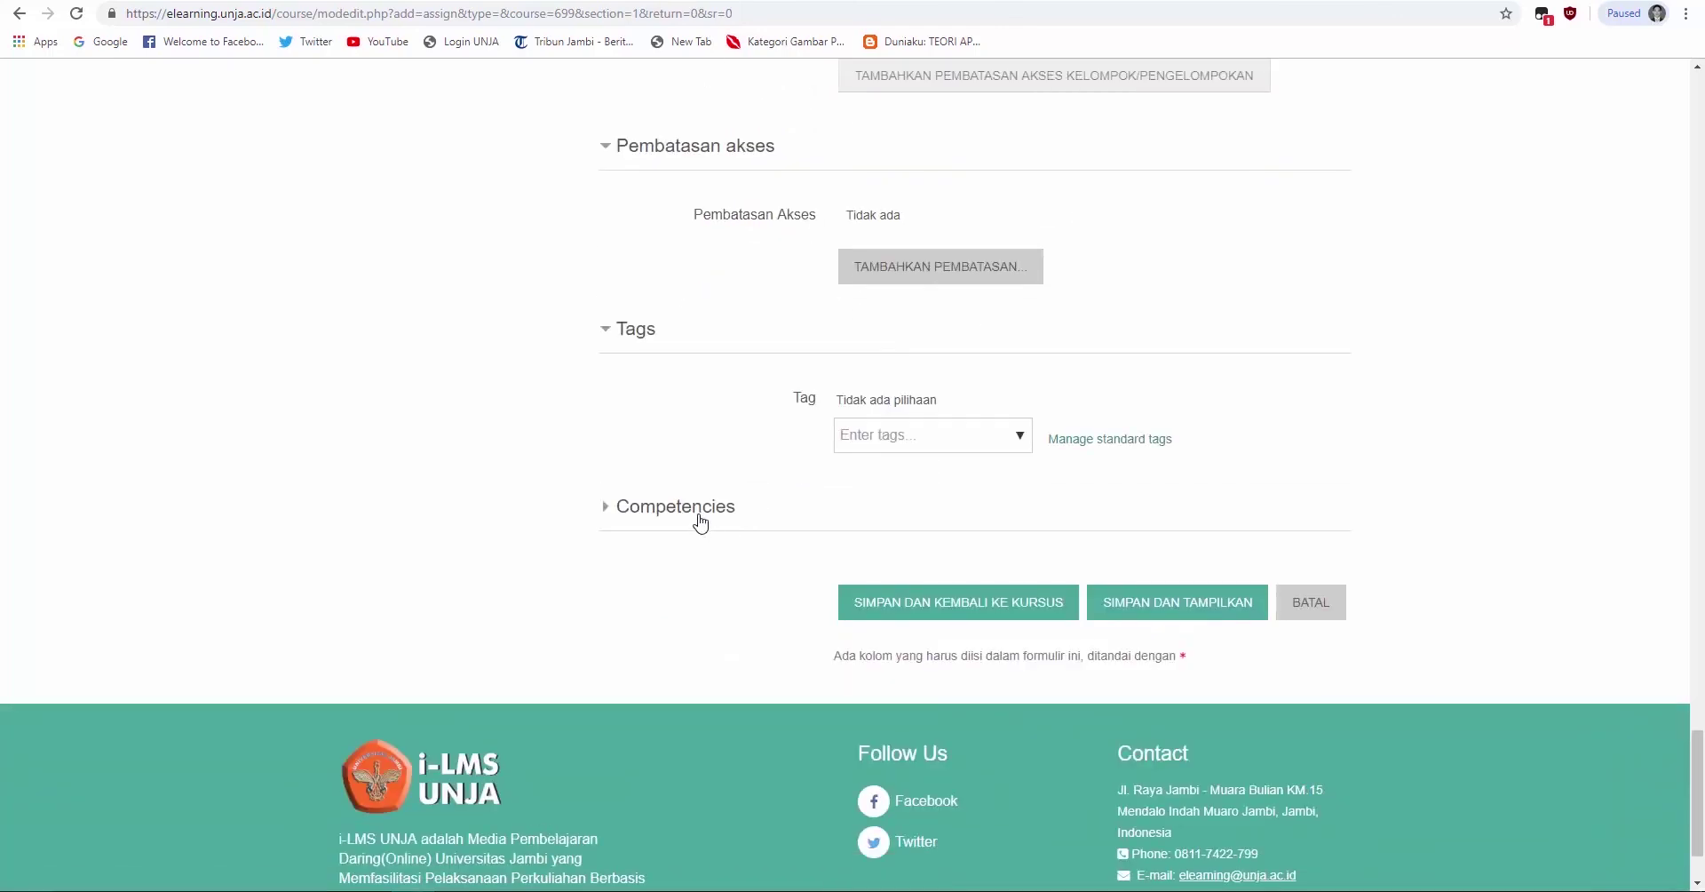
left_click(699, 517)
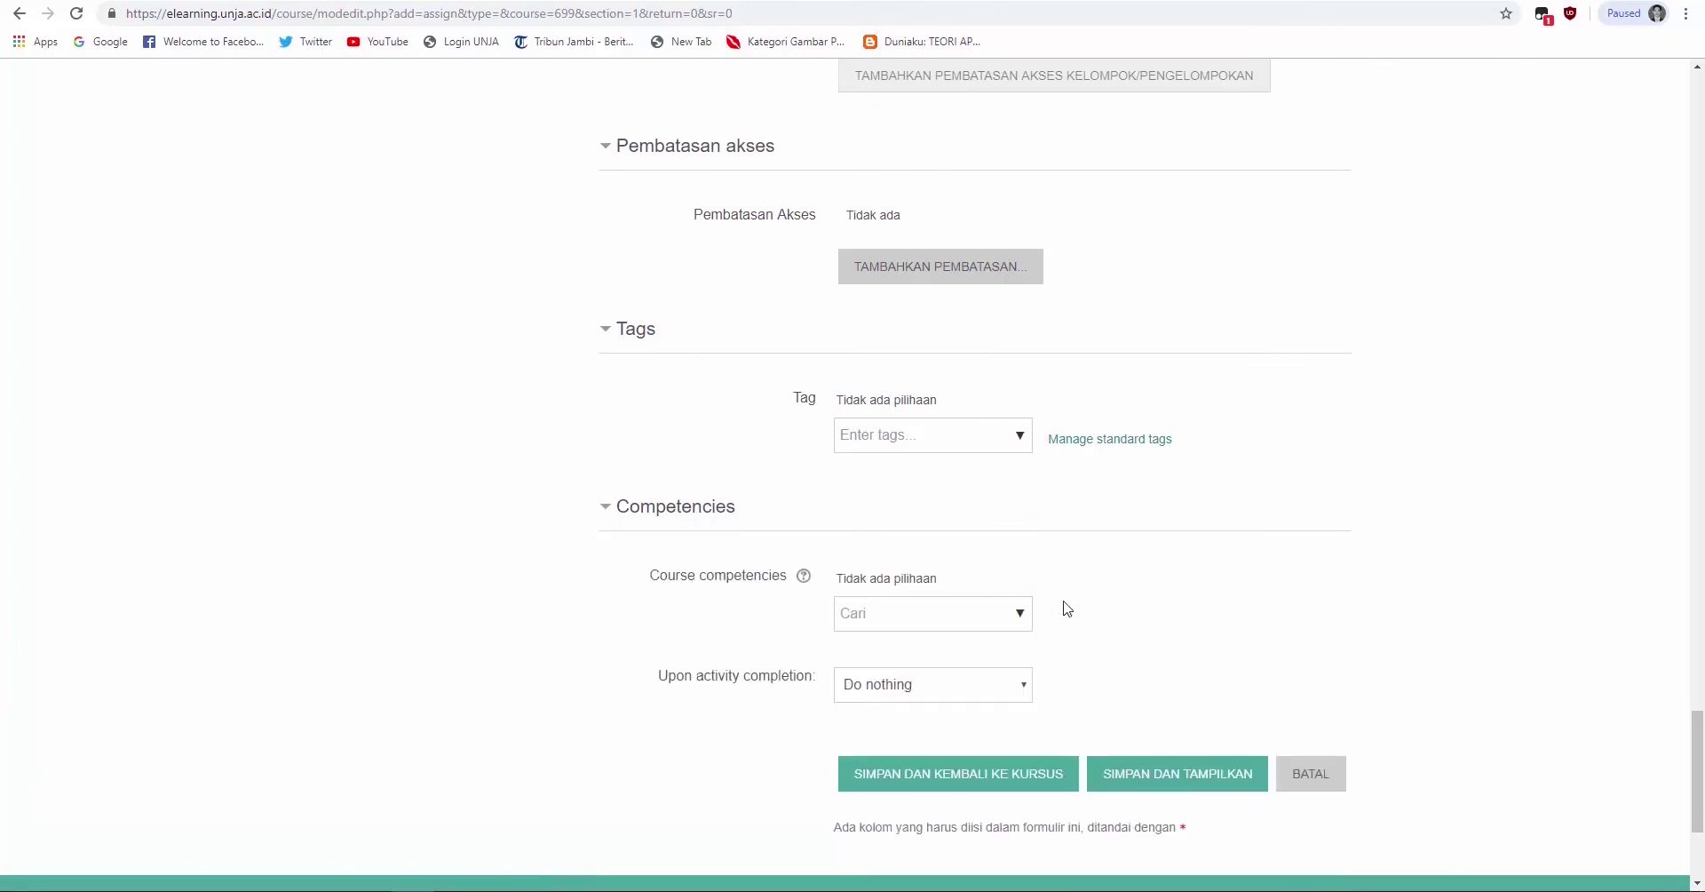
scroll(1062, 604, "down", 2)
Step: Recheck the whole assignment form, then save the assignment and return to the course
scroll(1059, 567, "up", 20)
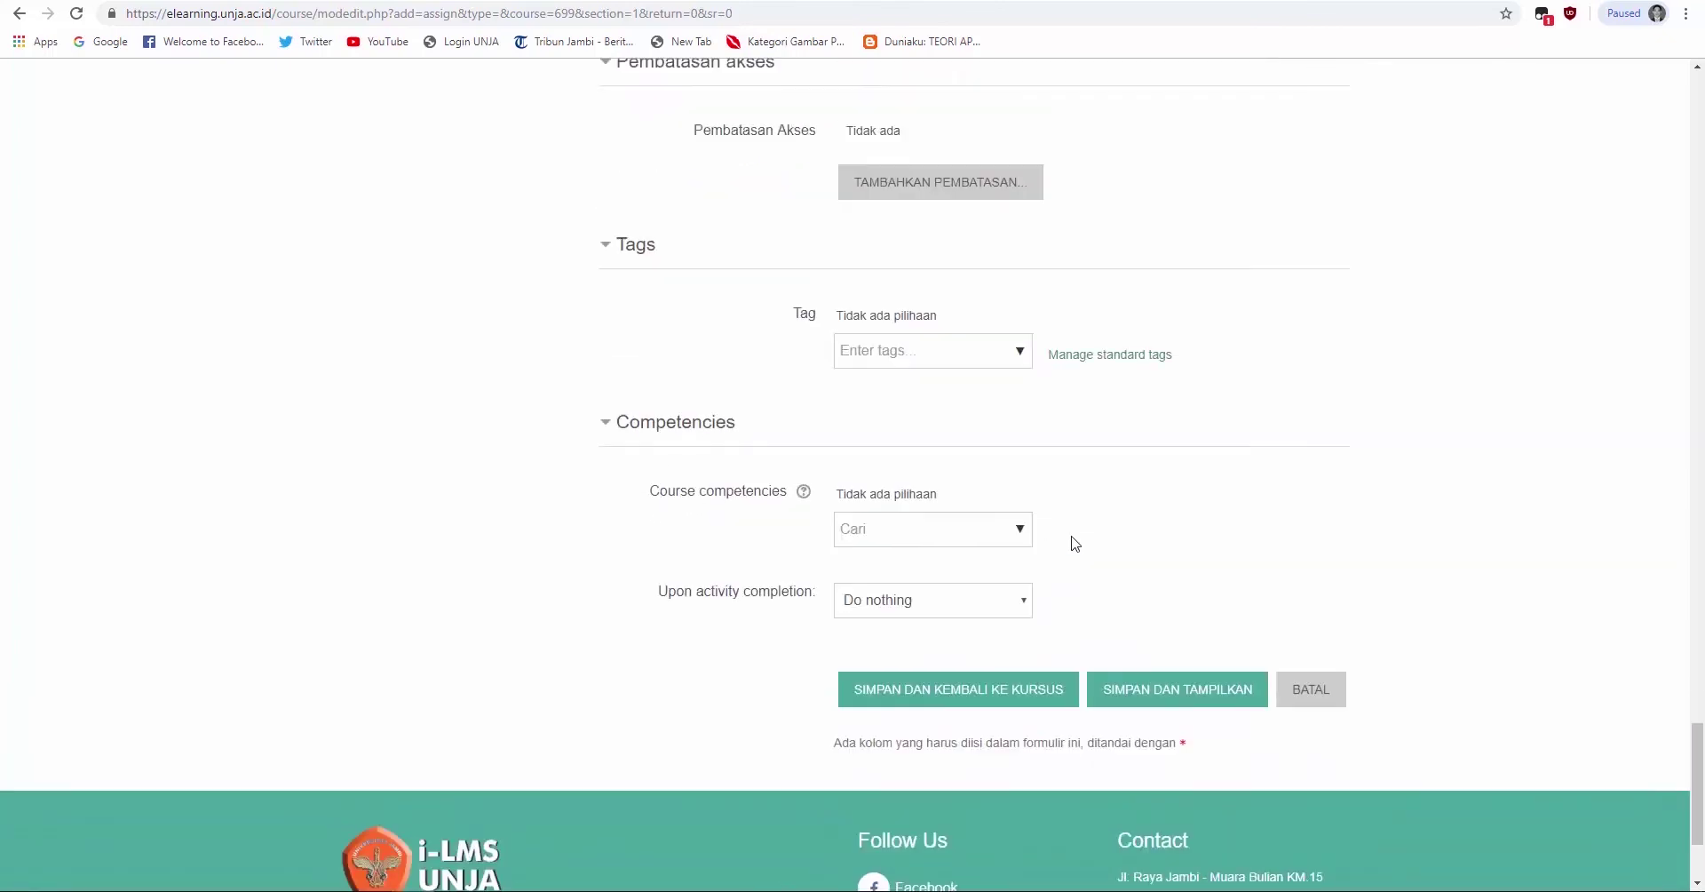
scroll(1074, 540, "up", 20)
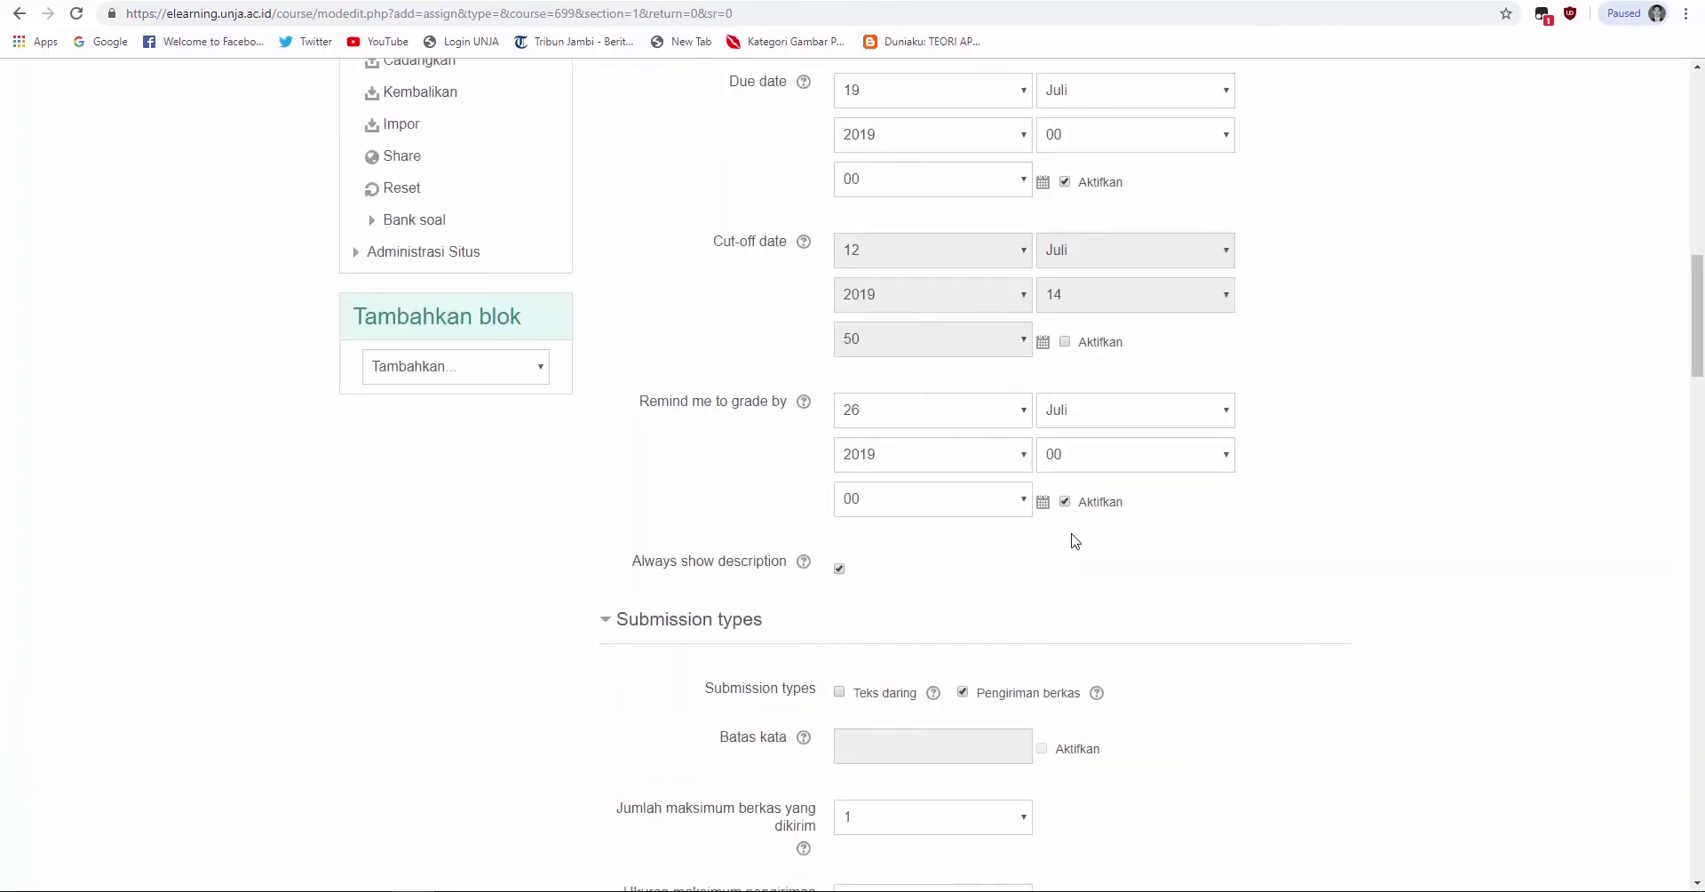
scroll(1073, 534, "up", 1)
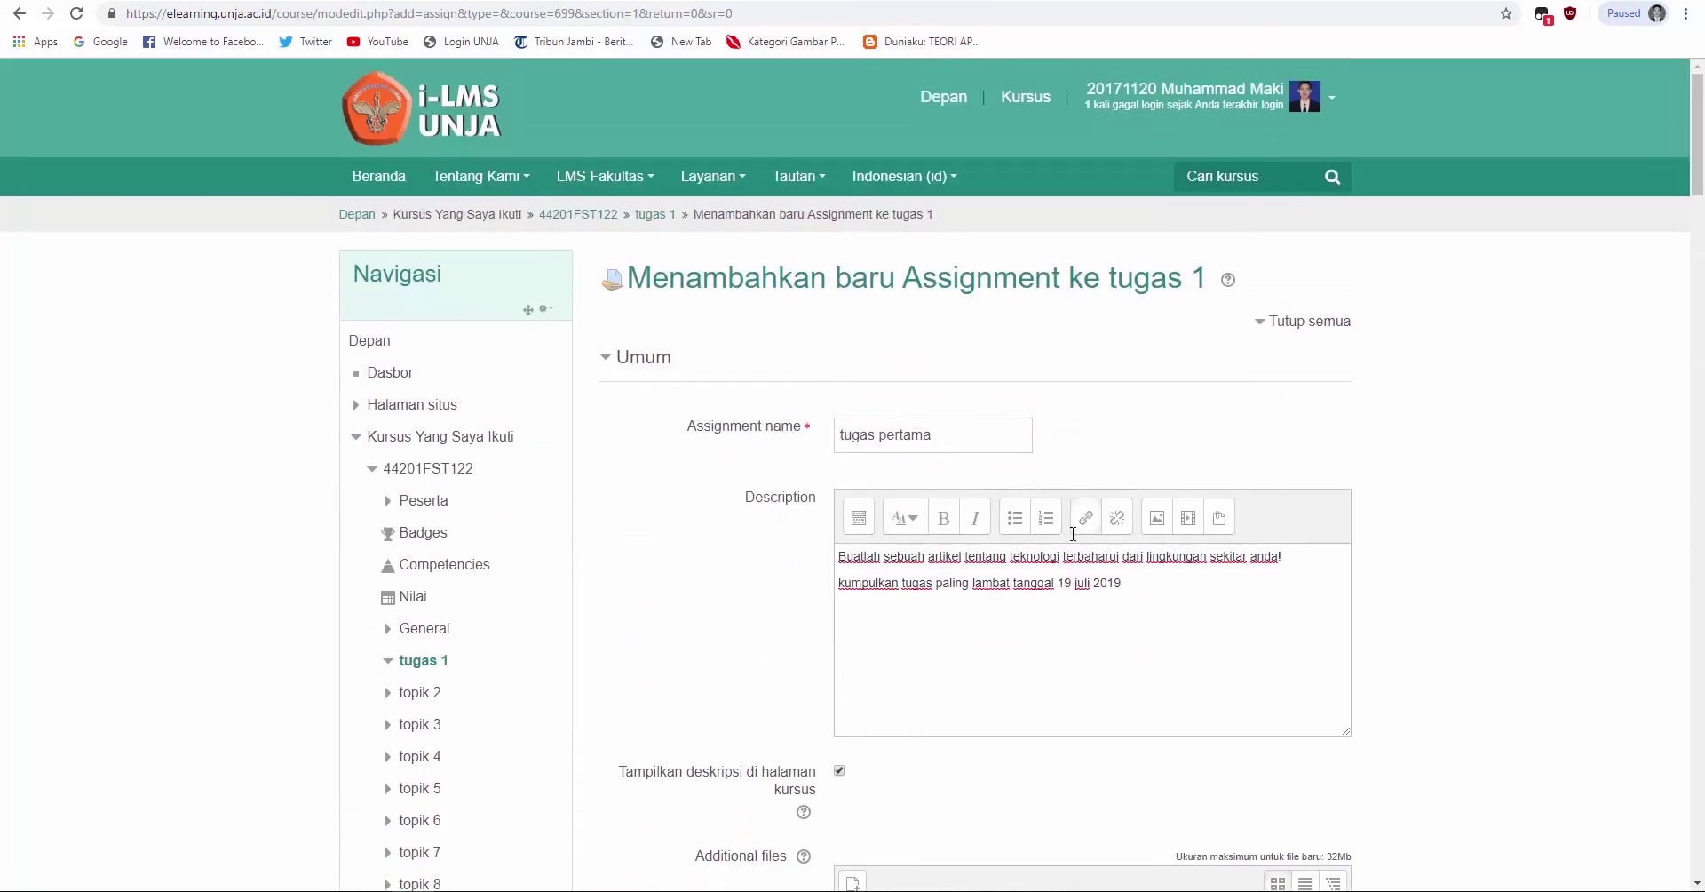
scroll(1072, 533, "down", 20)
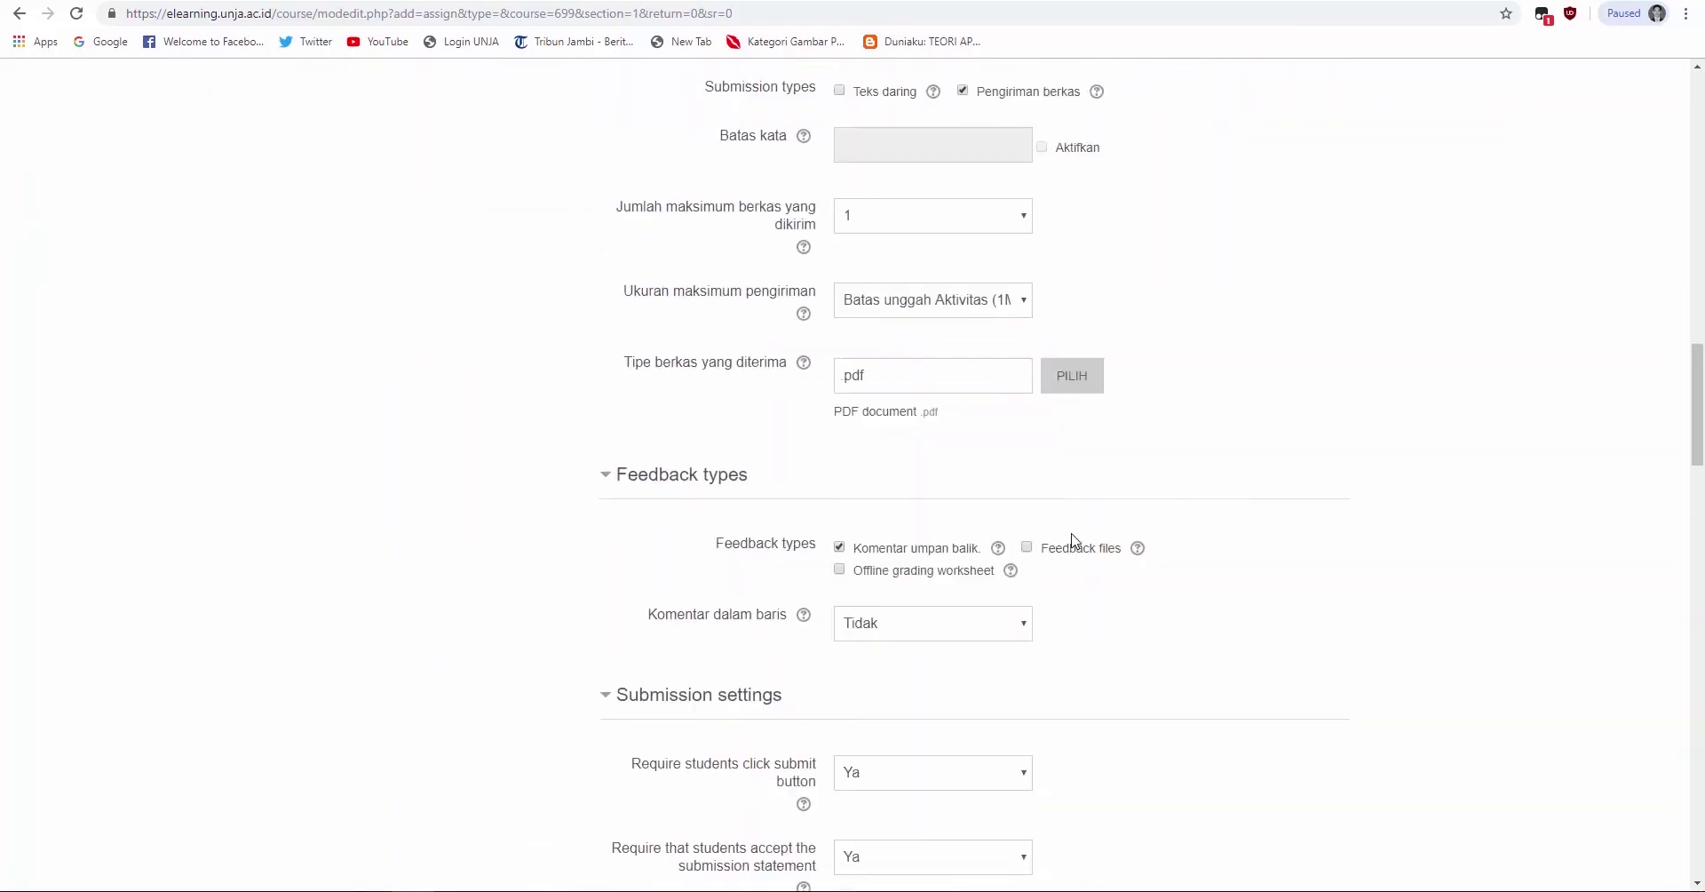
scroll(1074, 539, "down", 15)
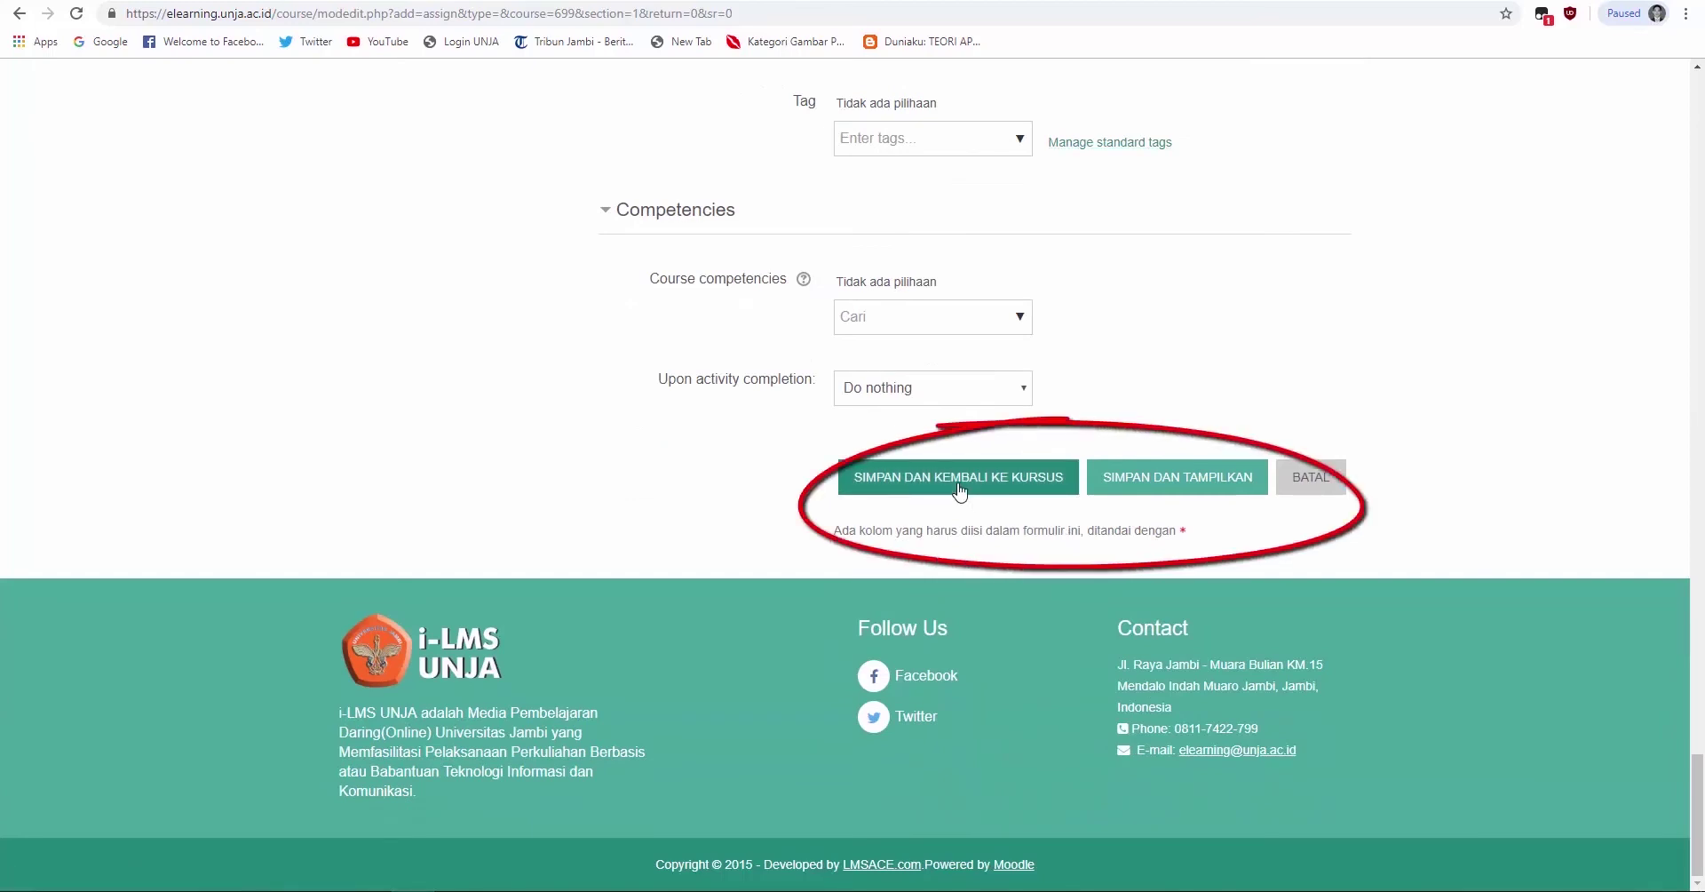
left_click(959, 485)
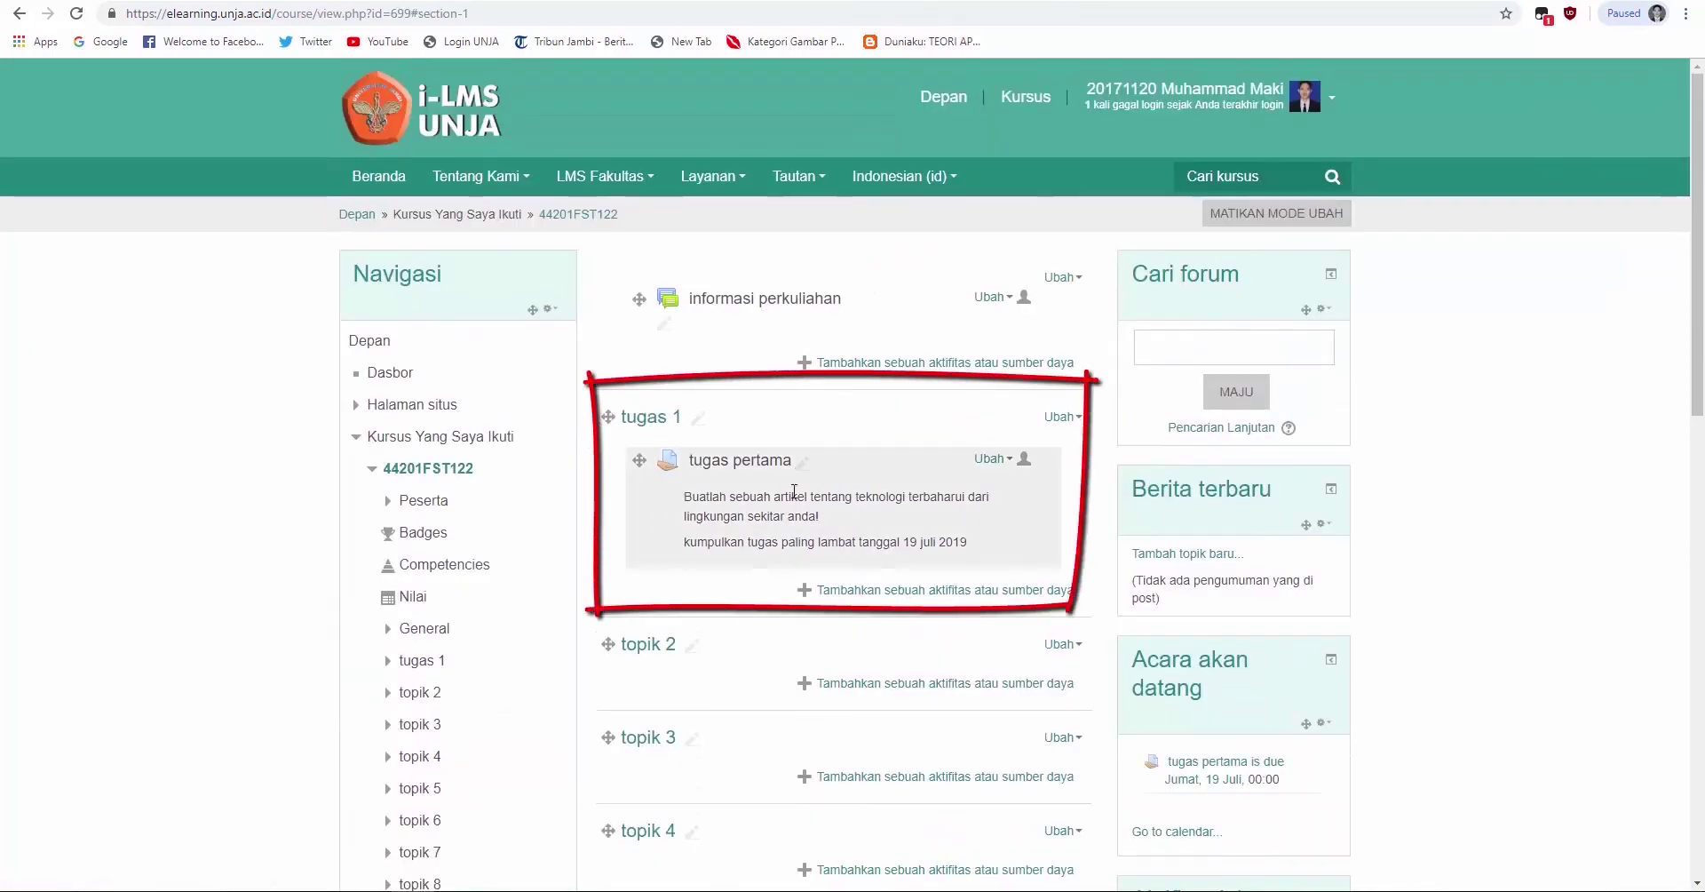